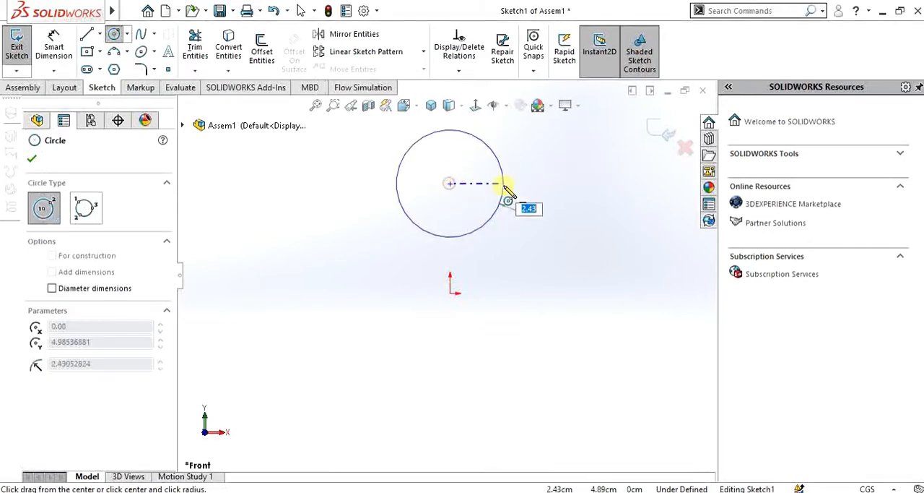
Set the radius of the circle being sketched above the origin to 5 cm and finish the circle
{"action": "type", "text": "5"}
{"action": "key", "text": "Return"}
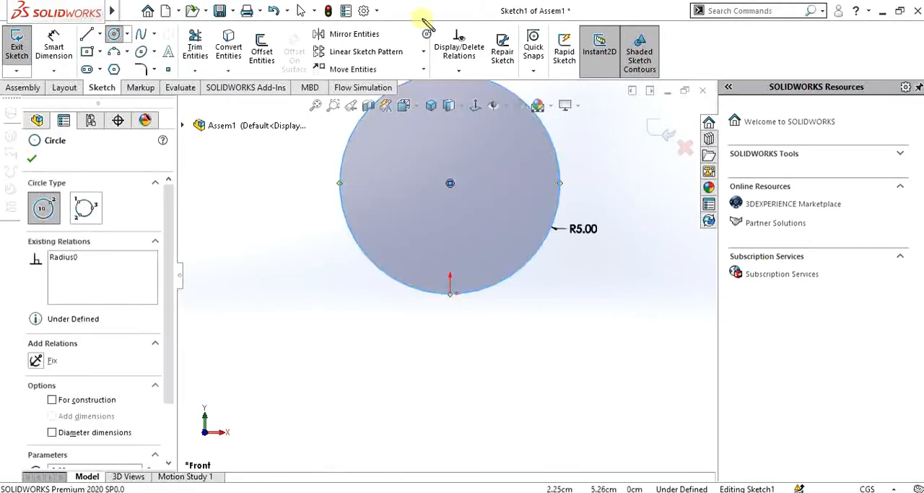
{"action": "scroll", "coordinate": [448, 285], "scroll_direction": "up", "scroll_amount": 5}
{"action": "scroll", "coordinate": [446, 281], "scroll_direction": "up", "scroll_amount": 3}
{"action": "scroll", "coordinate": [427, 353], "scroll_direction": "down", "scroll_amount": 2}
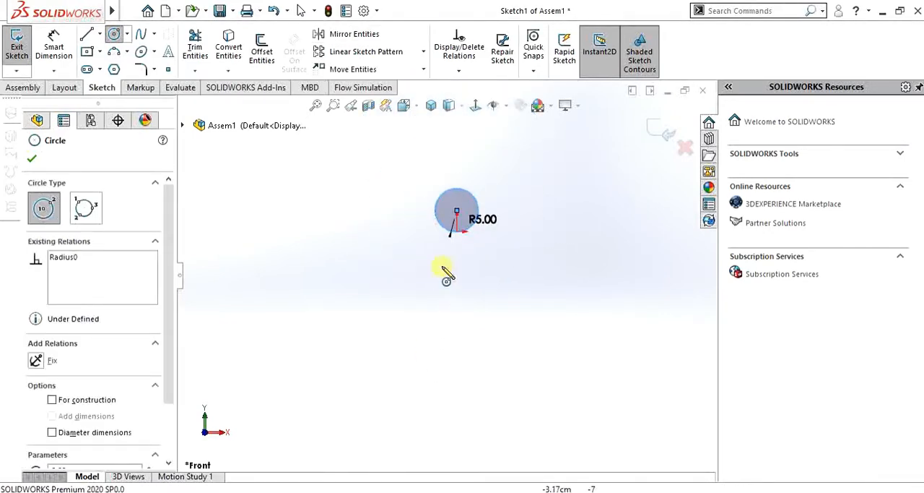
{"action": "key", "text": "Escape"}
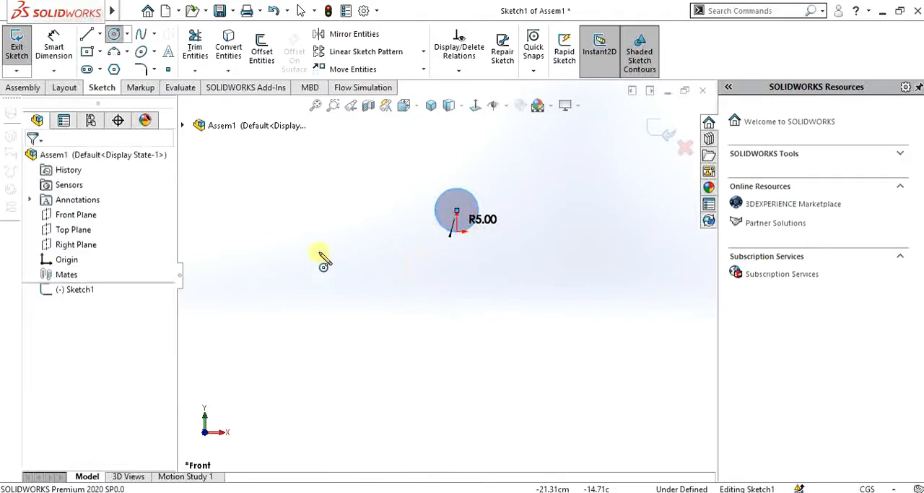
Sketch a closed triangle with its apex at the circle's center and a horizontal base about 46 cm long below it
{"action": "key", "text": "l"}
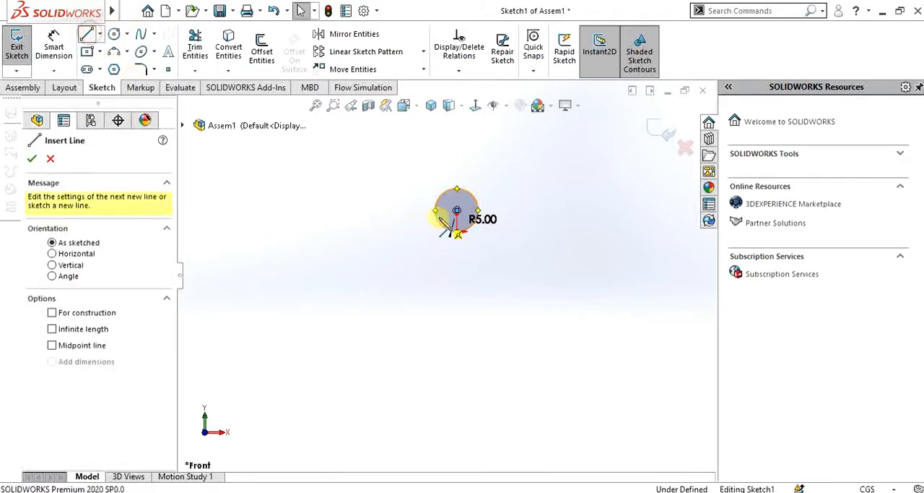
{"action": "left_click", "coordinate": [458, 211]}
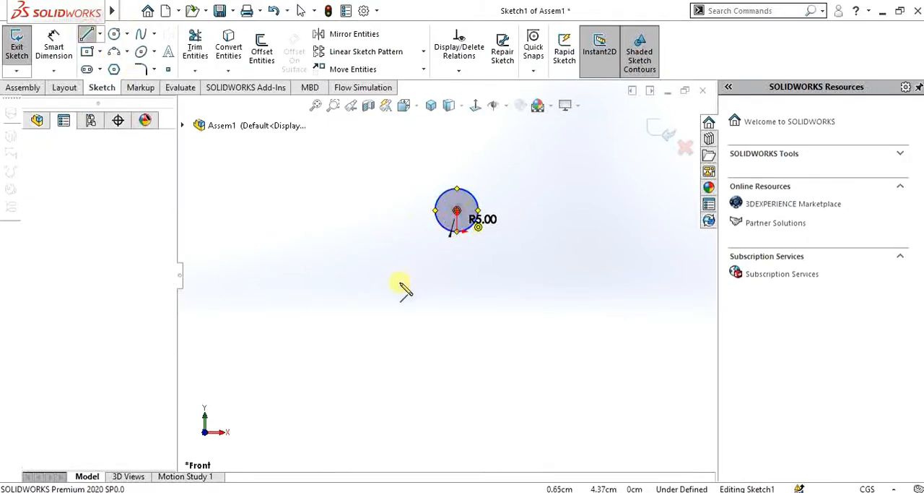
{"action": "left_click", "coordinate": [345, 331]}
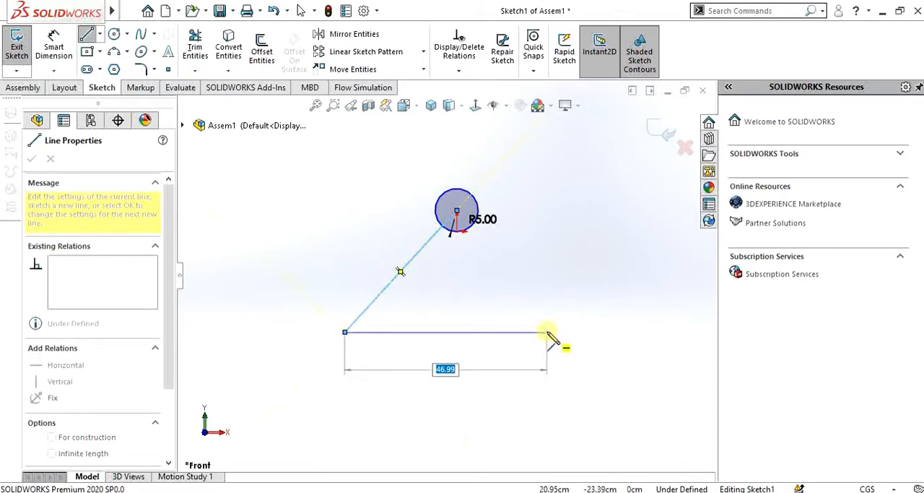
{"action": "left_click", "coordinate": [540, 332]}
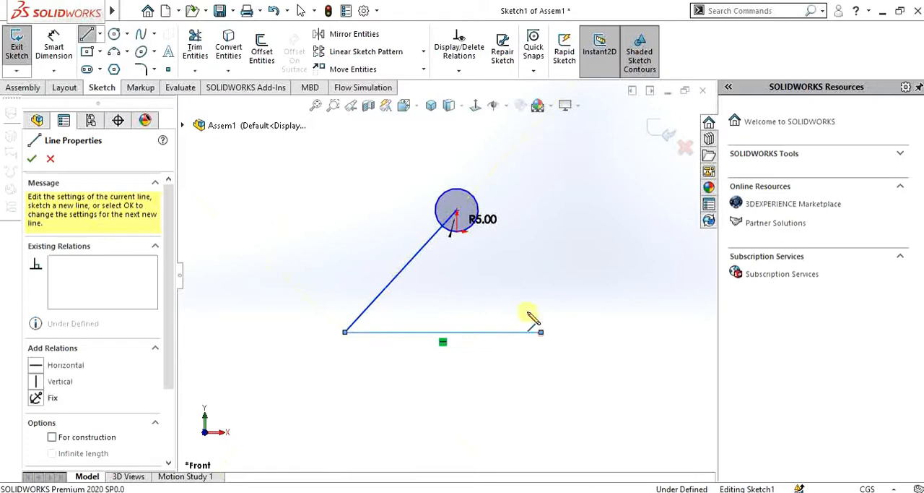
{"action": "left_click", "coordinate": [457, 211]}
{"action": "key", "text": "Escape"}
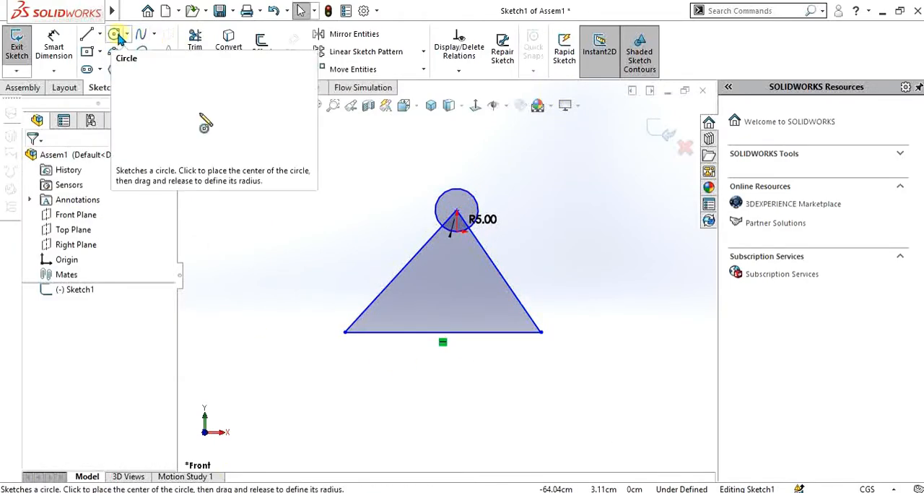
Dimension the angle between the triangle's base and its left side as 60 degrees
{"action": "left_click", "coordinate": [53, 43]}
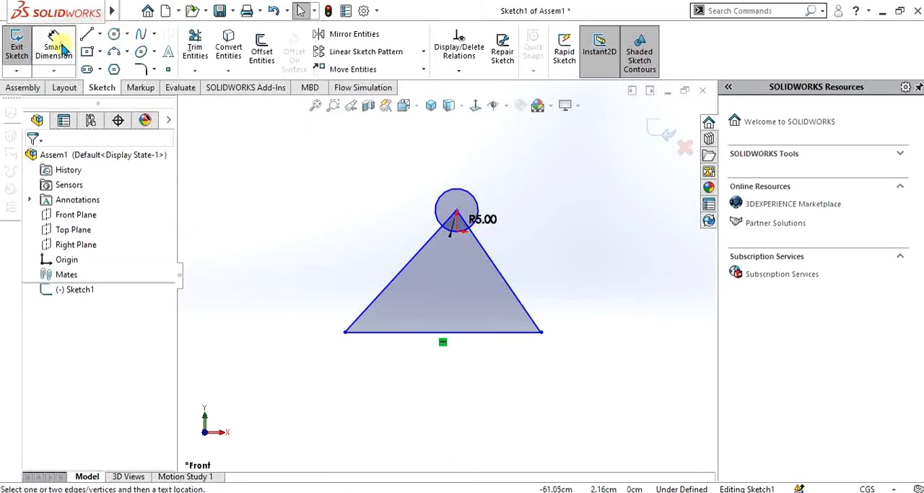
{"action": "left_click", "coordinate": [369, 333]}
{"action": "left_click", "coordinate": [368, 310]}
{"action": "left_click", "coordinate": [393, 320]}
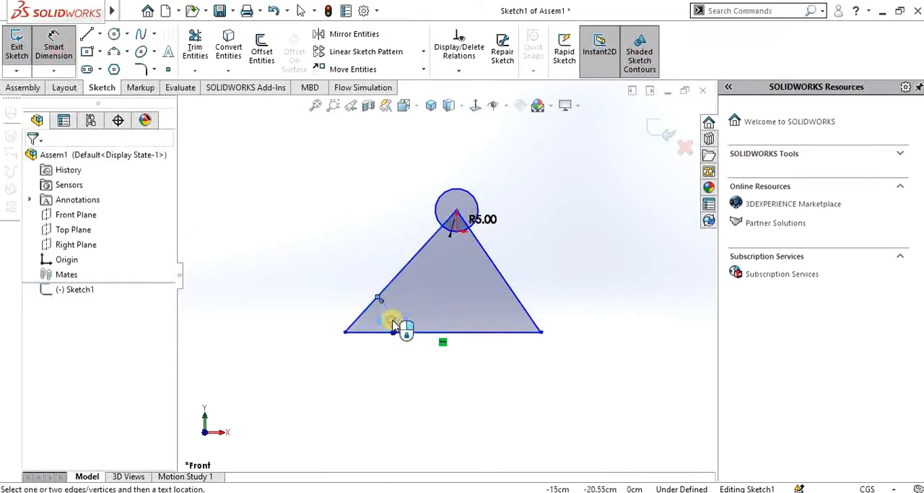
{"action": "type", "text": "60"}
{"action": "key", "text": "Return"}
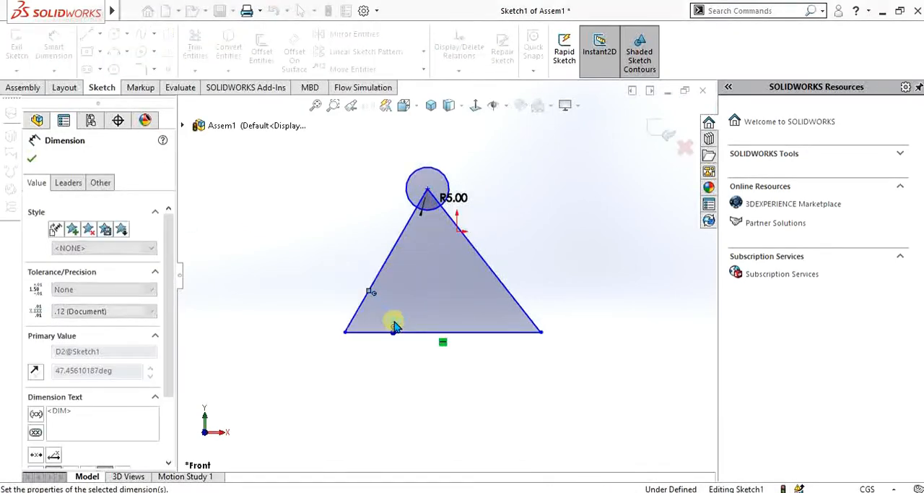
Dimension the angle between the triangle's base and its right side as 60 degrees
{"action": "left_click", "coordinate": [509, 291]}
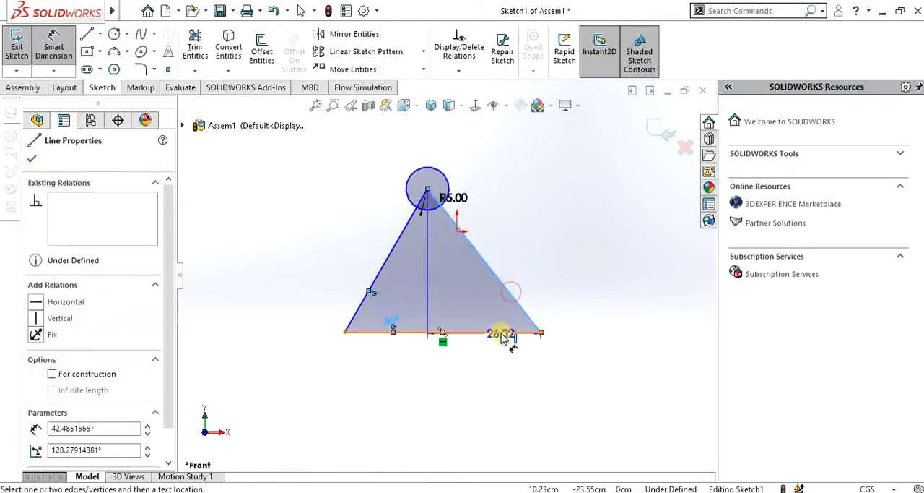
{"action": "left_click", "coordinate": [496, 312]}
{"action": "type", "text": "60"}
{"action": "key", "text": "Return"}
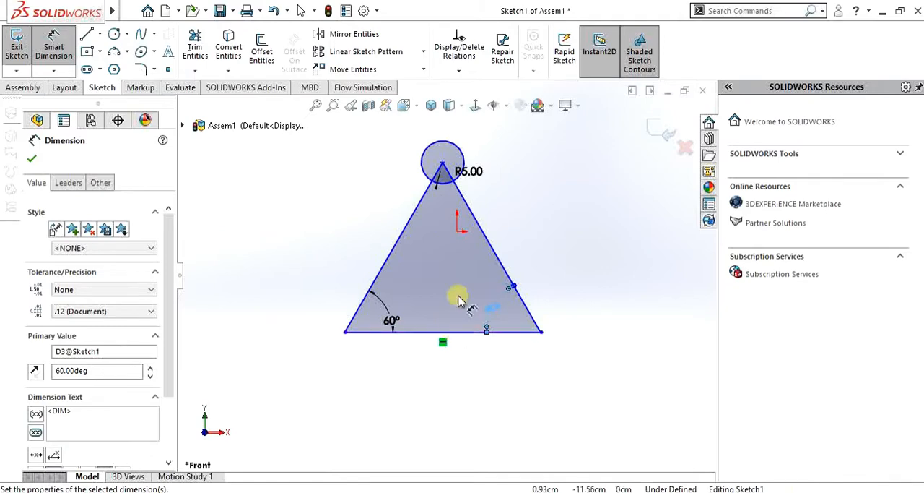
{"action": "scroll", "coordinate": [458, 293], "scroll_direction": "up", "scroll_amount": 3}
{"action": "scroll", "coordinate": [462, 247], "scroll_direction": "down", "scroll_amount": 4}
{"action": "key", "text": "Escape"}
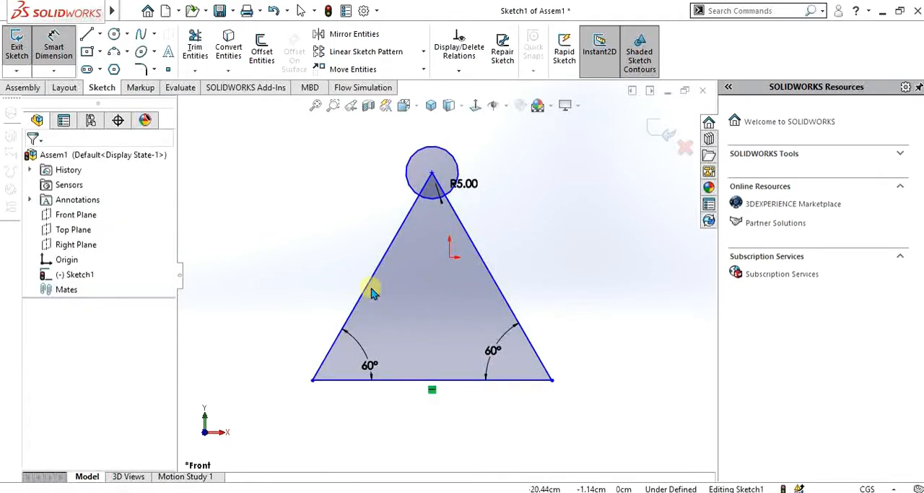
{"action": "left_click", "coordinate": [391, 249]}
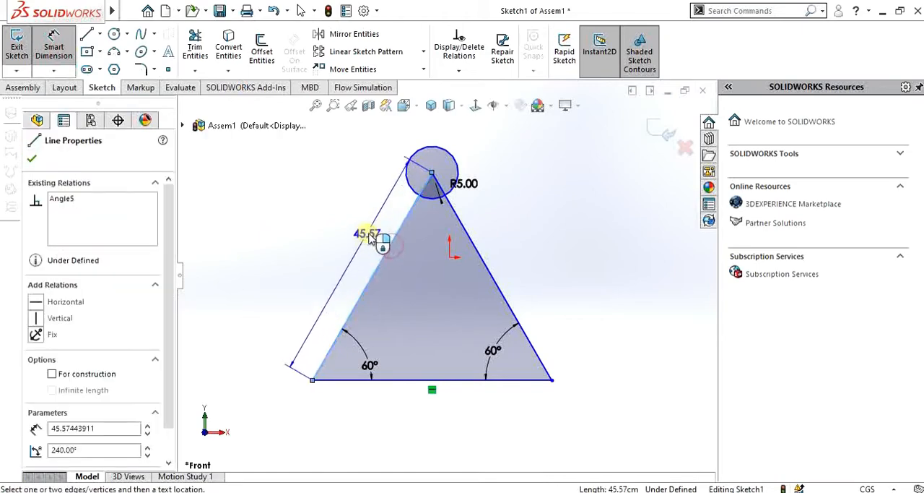
{"action": "key", "text": "Escape"}
Sketch a circle of 5 cm radius centered on each of the triangle's two base corners
{"action": "left_click", "coordinate": [114, 34]}
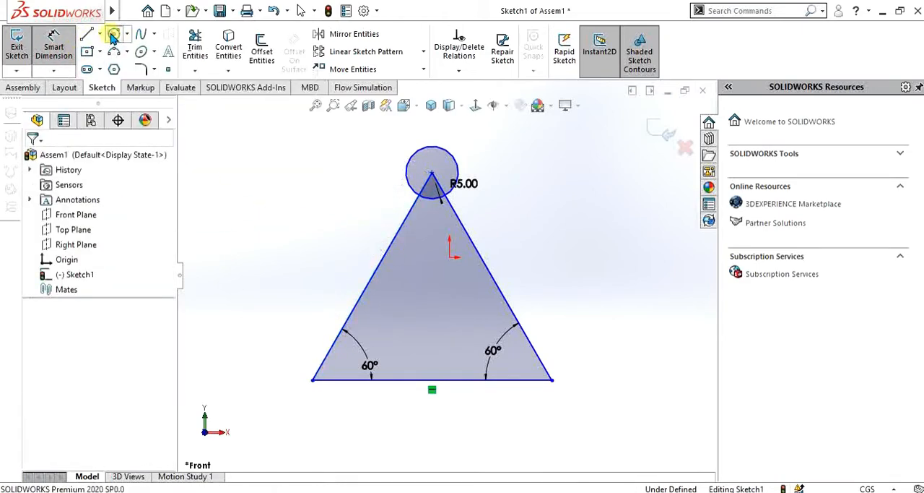
{"action": "left_click", "coordinate": [313, 380]}
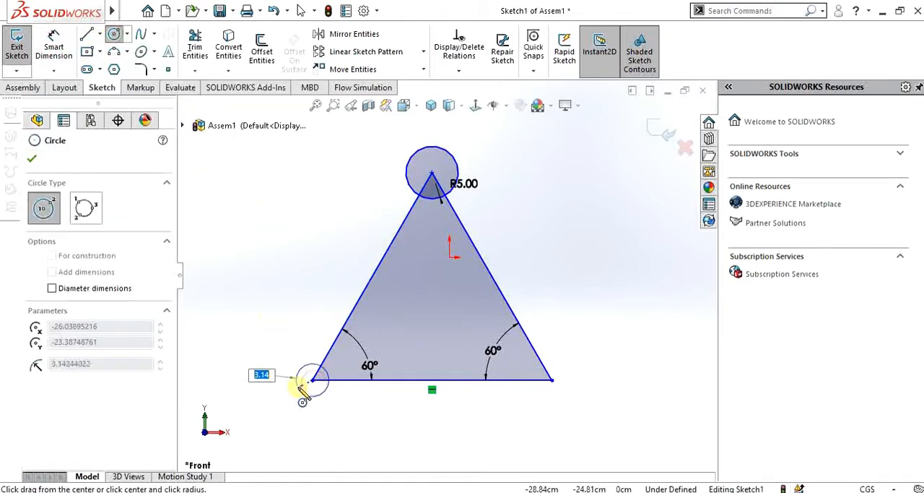
{"action": "left_click", "coordinate": [300, 388]}
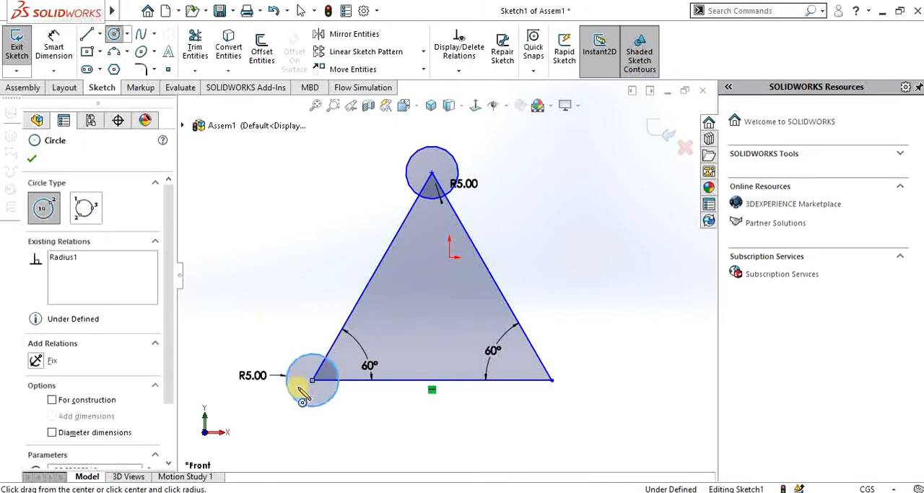
{"action": "left_click", "coordinate": [552, 379]}
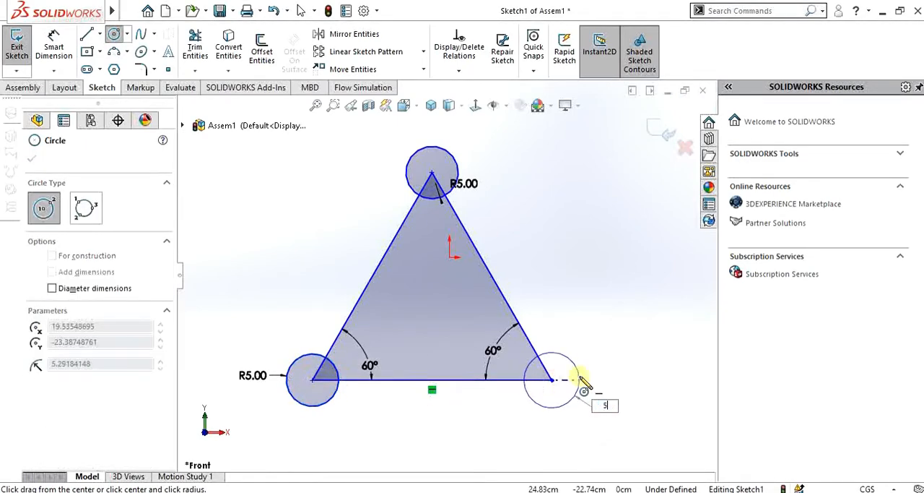
{"action": "left_click", "coordinate": [583, 382]}
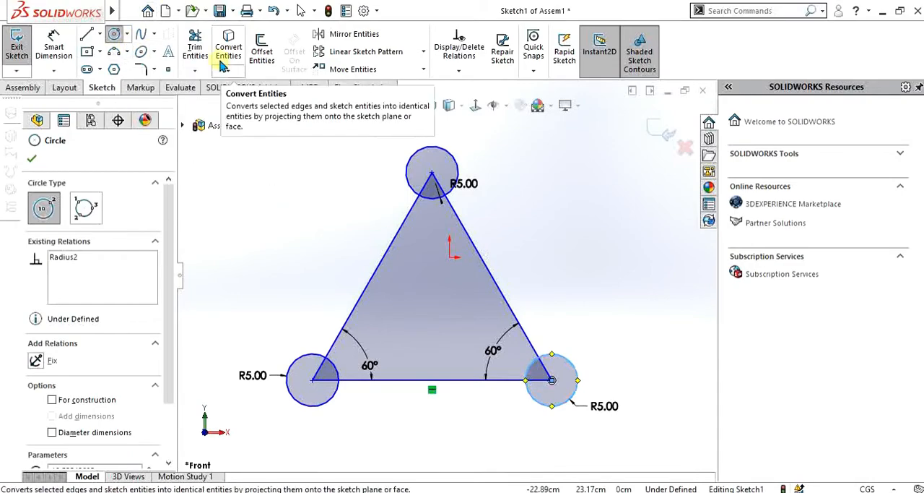
Trim away all the triangle's lines, including the short pieces inside the circles, leaving only the three circles
{"action": "left_click", "coordinate": [195, 47]}
{"action": "mouse_move", "coordinate": [357, 238]}
{"action": "left_mouse_down"}
{"action": "mouse_move", "coordinate": [549, 262]}
{"action": "mouse_move", "coordinate": [445, 381]}
{"action": "left_mouse_up"}
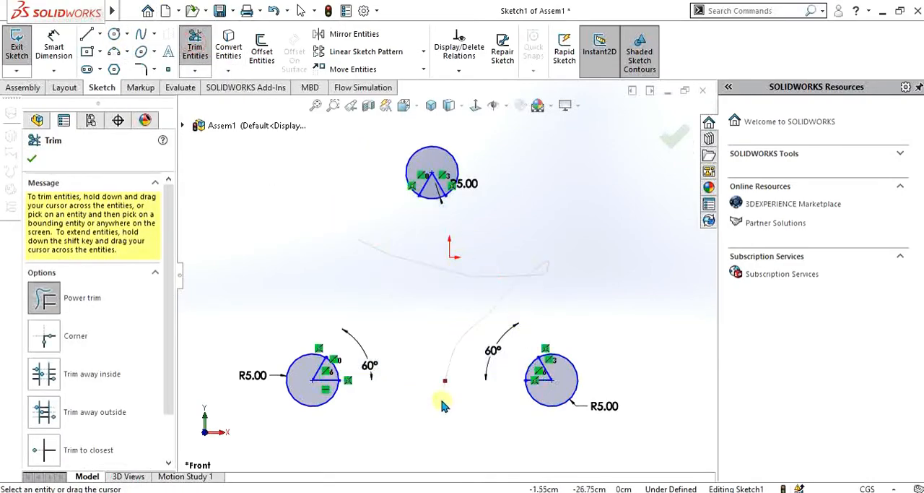
{"action": "scroll", "coordinate": [357, 371], "scroll_direction": "down", "scroll_amount": 3}
{"action": "left_click_drag", "start_coordinate": [300, 342], "coordinate": [330, 377]}
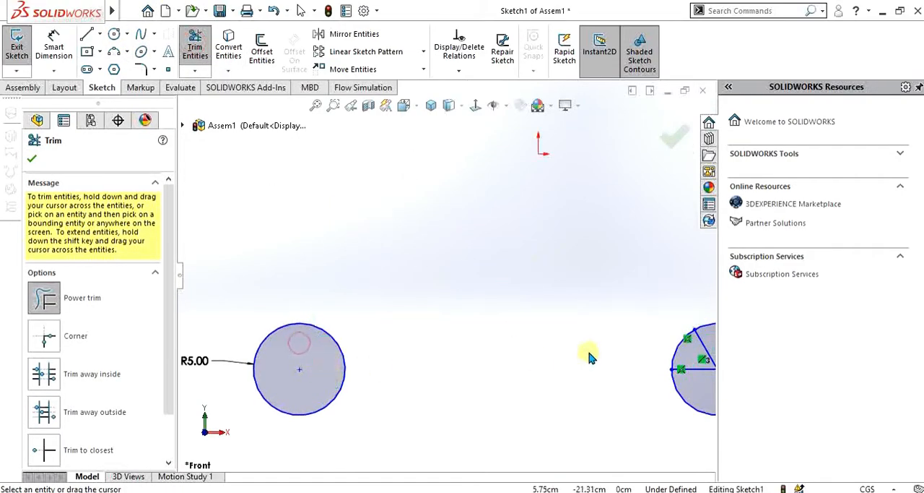
{"action": "scroll", "coordinate": [588, 356], "scroll_direction": "up", "scroll_amount": 2}
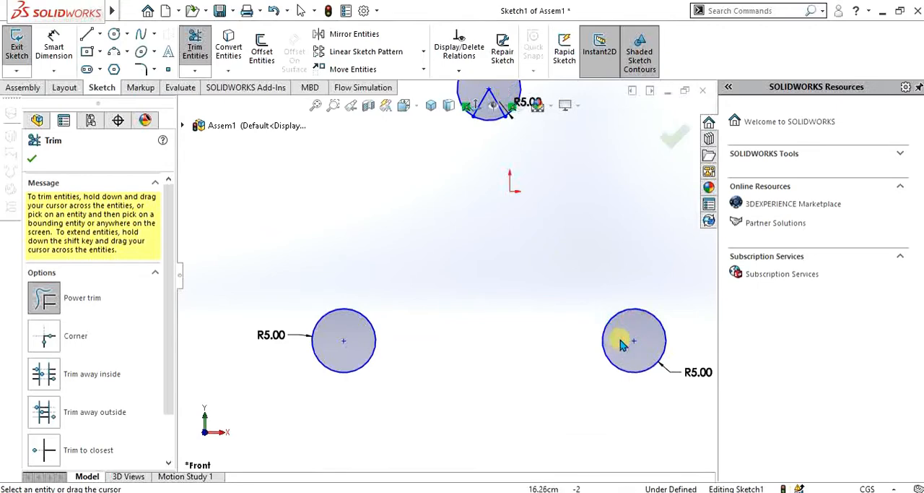
{"action": "scroll", "coordinate": [549, 245], "scroll_direction": "up", "scroll_amount": 2}
{"action": "scroll", "coordinate": [444, 245], "scroll_direction": "down", "scroll_amount": 3}
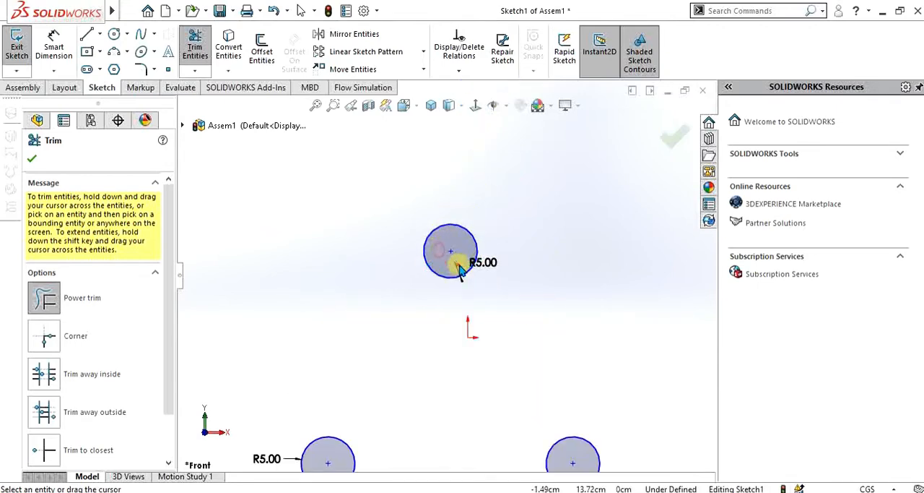
Sketch an outer line about 45.5 cm long from the lower-left circle to the upper circle, tangent to both
{"action": "scroll", "coordinate": [457, 268], "scroll_direction": "up", "scroll_amount": 2}
{"action": "left_click", "coordinate": [87, 38]}
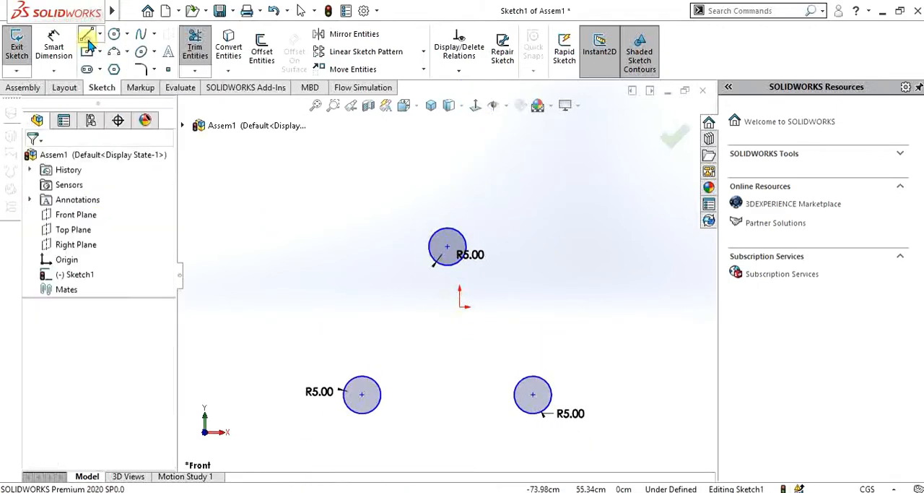
{"action": "left_click", "coordinate": [360, 393]}
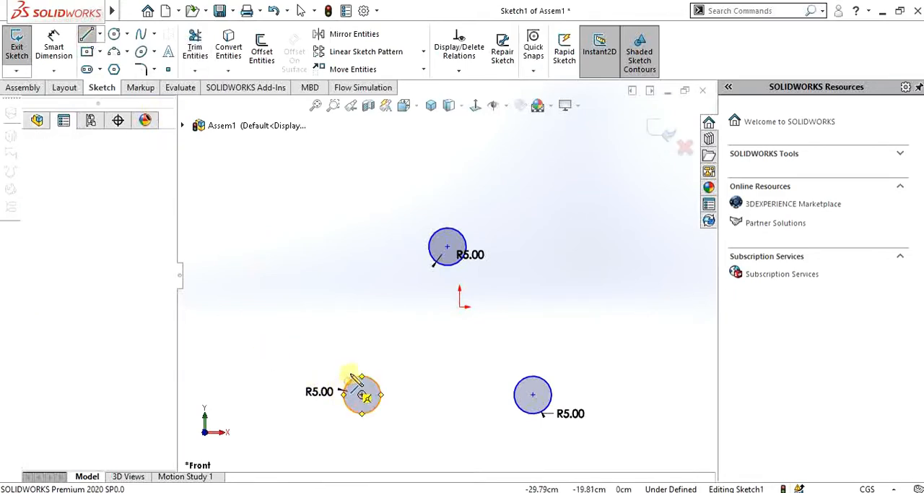
{"action": "left_click", "coordinate": [436, 247]}
{"action": "key", "text": "Escape"}
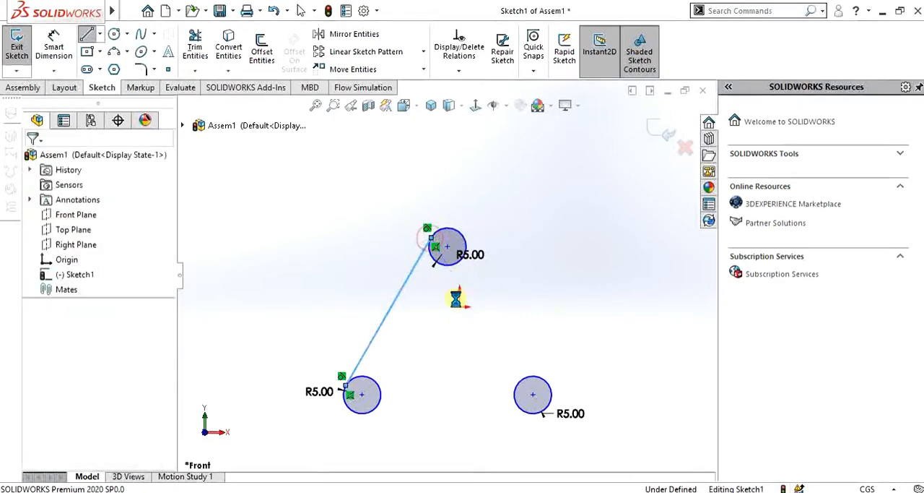
Sketch a line about 44 cm long from the upper circle's right side to the lower-right circle's outer side
{"action": "left_click", "coordinate": [89, 36]}
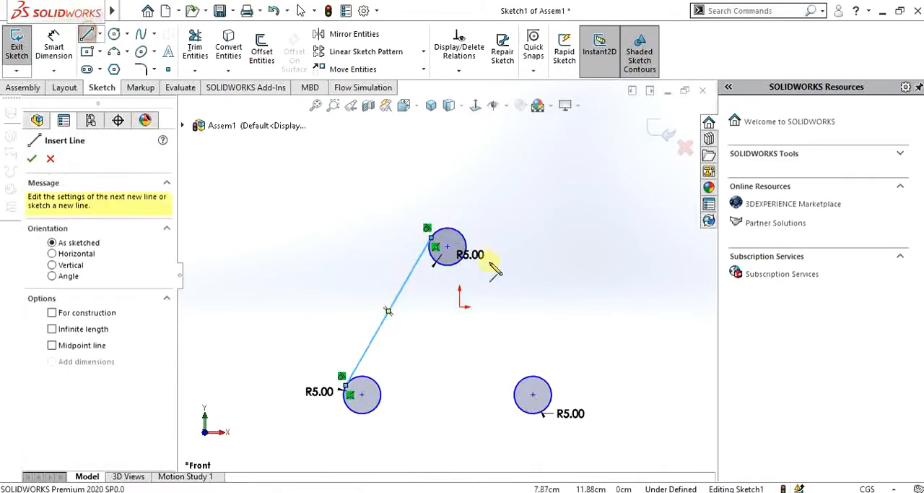
{"action": "left_click", "coordinate": [465, 238]}
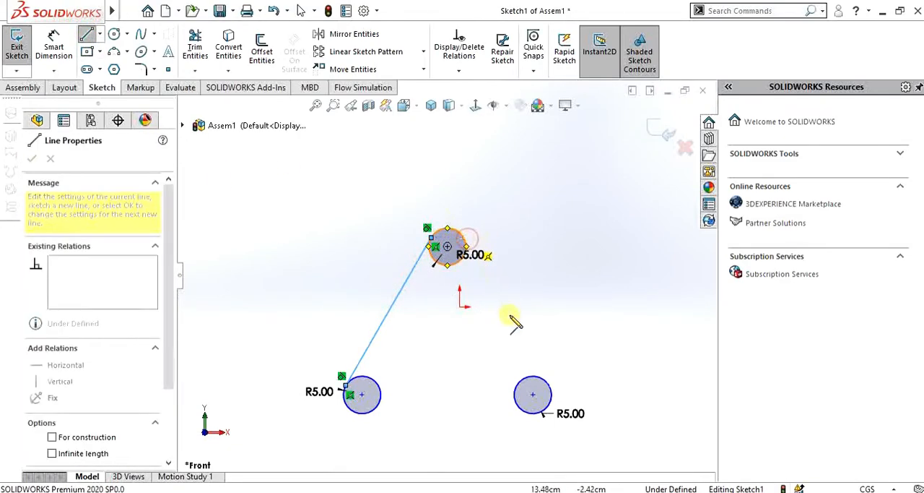
{"action": "left_click", "coordinate": [547, 384]}
{"action": "key", "text": "Escape"}
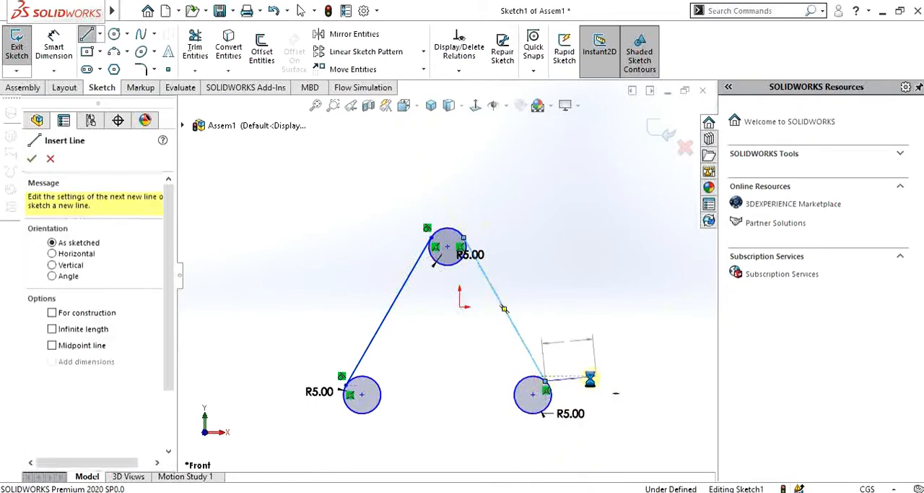
{"action": "key", "text": "Escape"}
{"action": "left_click", "coordinate": [546, 384]}
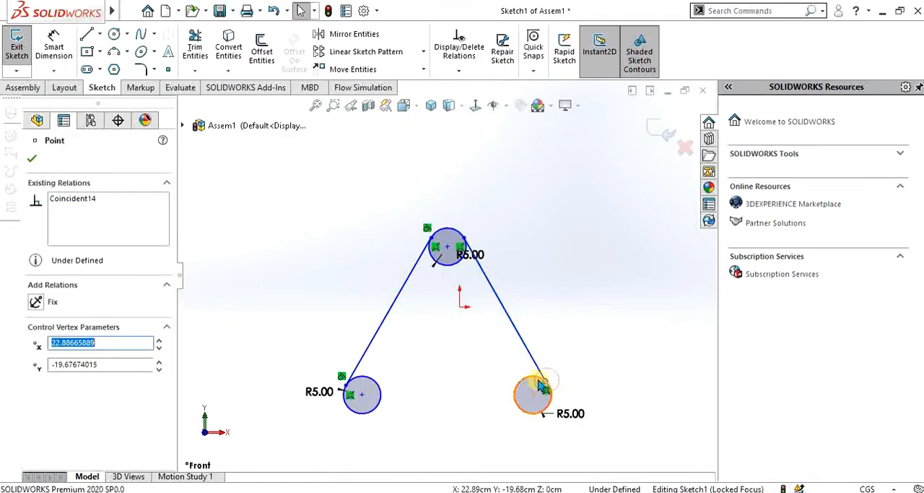
{"action": "left_click", "coordinate": [543, 385]}
{"action": "left_click", "coordinate": [546, 382], "text": "ctrl"}
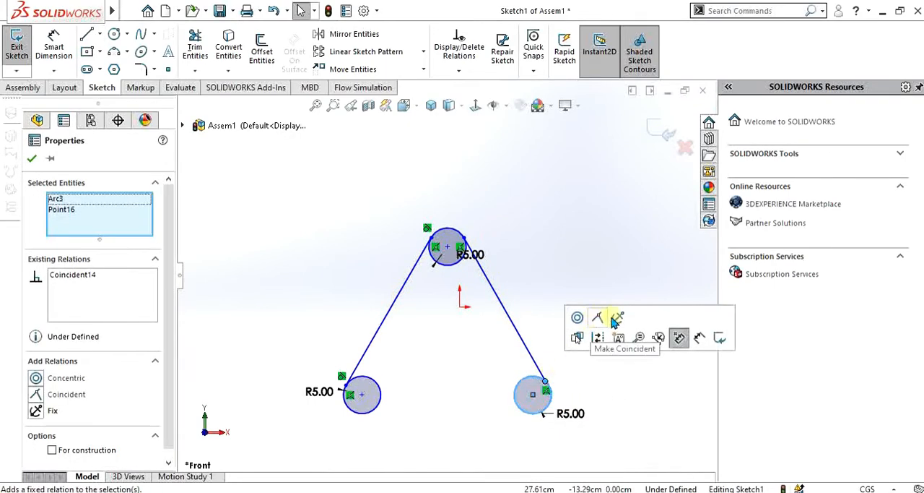
{"action": "left_click", "coordinate": [576, 382]}
Add a tangent relation between the right-hand line and the lower-right circle
{"action": "left_click", "coordinate": [538, 376]}
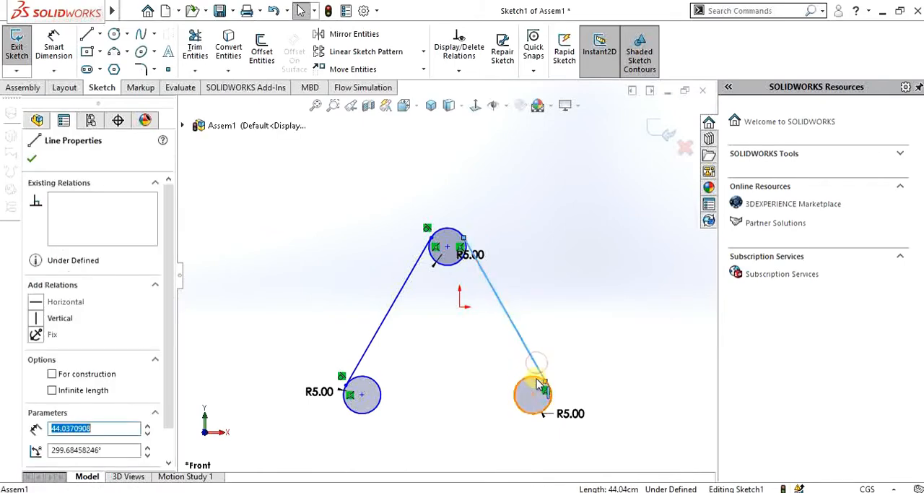
{"action": "left_click", "coordinate": [546, 384], "text": "ctrl"}
{"action": "left_click", "coordinate": [575, 318]}
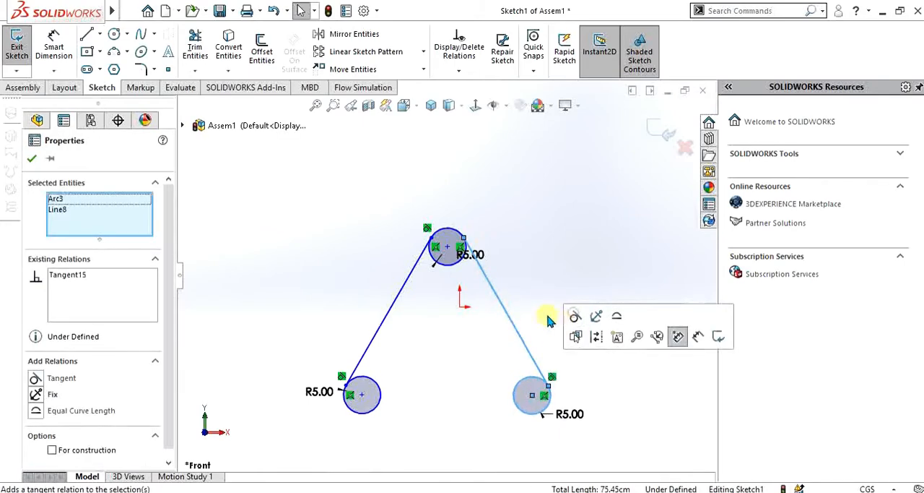
{"action": "left_click", "coordinate": [523, 261]}
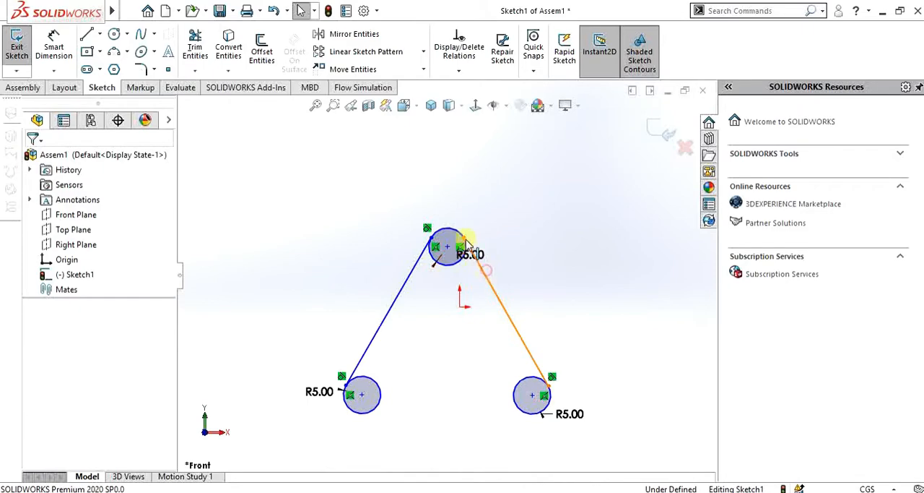
Add a tangent relation between the right-hand line and the upper circle
{"action": "left_click", "coordinate": [487, 270]}
{"action": "left_click", "coordinate": [457, 231], "text": "ctrl"}
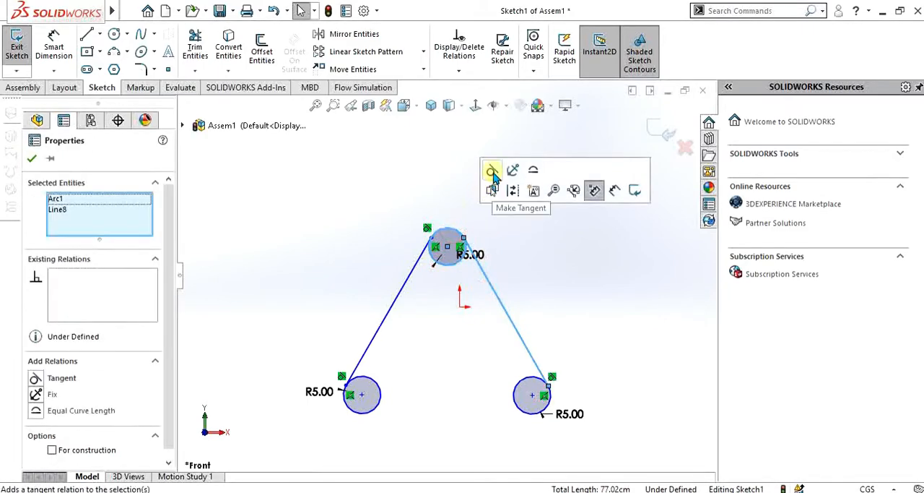
{"action": "left_click", "coordinate": [492, 172]}
{"action": "left_click", "coordinate": [437, 376]}
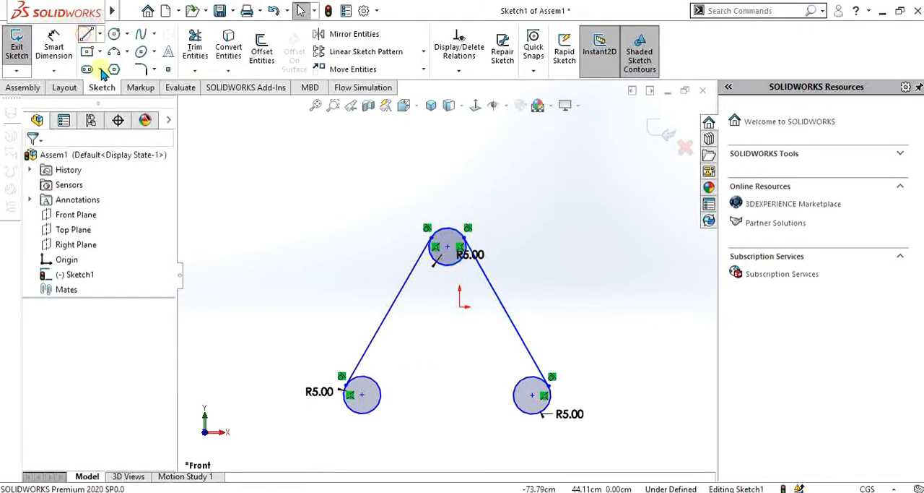
Sketch a bottom line about 45.4 cm long joining the lowest points of the two lower circles, tangent at its end
{"action": "left_click", "coordinate": [87, 34]}
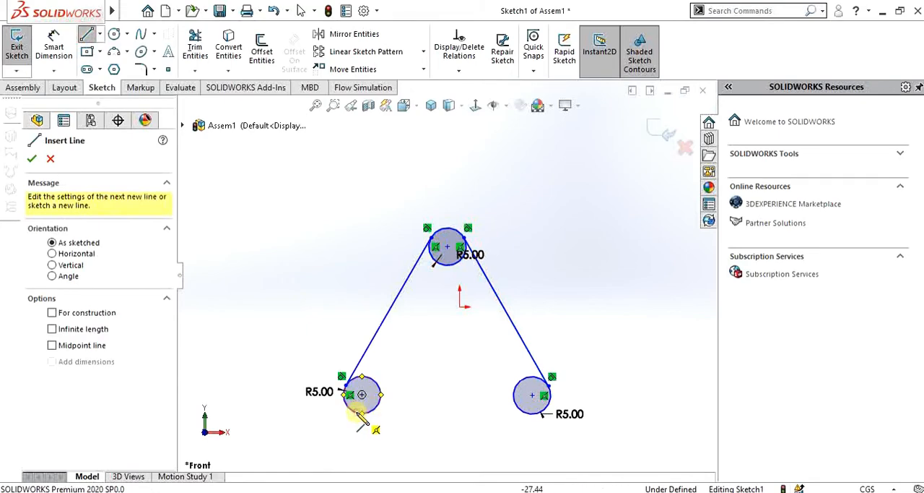
{"action": "left_click", "coordinate": [361, 414]}
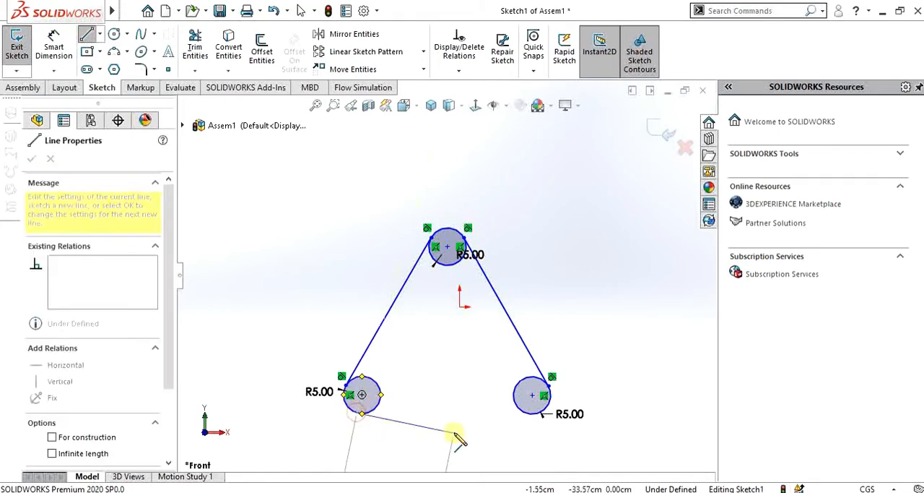
{"action": "left_click", "coordinate": [533, 414]}
{"action": "key", "text": "Escape"}
{"action": "key", "text": "Escape"}
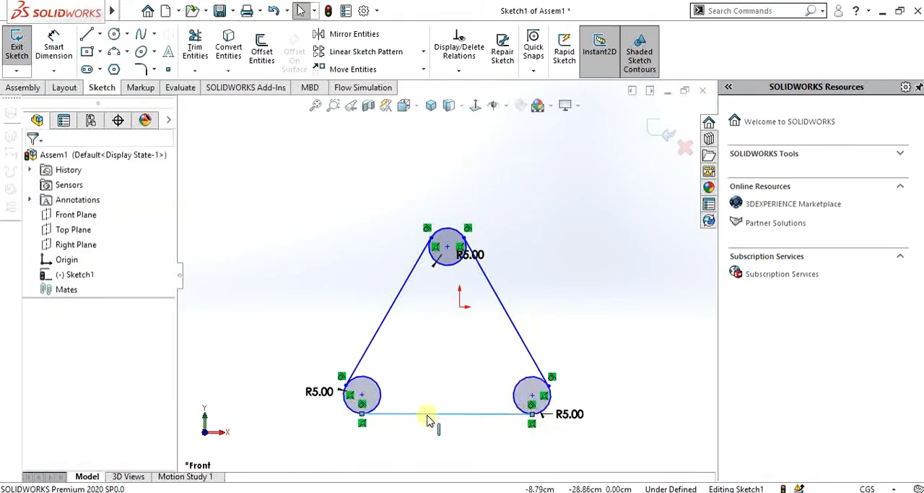
Power trim the inner arcs of all three circles to leave a closed rounded triangle, and exit the sketch
{"action": "left_click", "coordinate": [195, 47]}
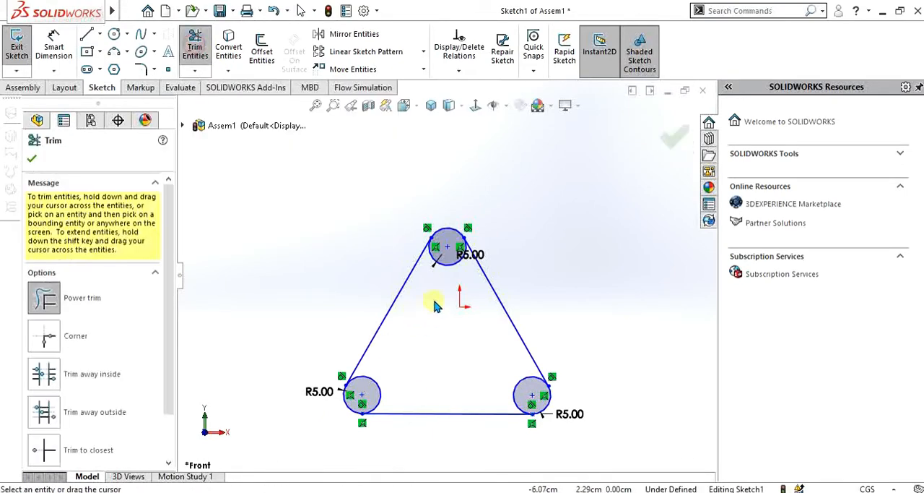
{"action": "left_click_drag", "start_coordinate": [438, 298], "coordinate": [449, 269]}
{"action": "mouse_move", "coordinate": [396, 372]}
{"action": "left_mouse_down"}
{"action": "mouse_move", "coordinate": [540, 390]}
{"action": "mouse_move", "coordinate": [479, 390]}
{"action": "mouse_move", "coordinate": [460, 370]}
{"action": "left_mouse_up"}
{"action": "scroll", "coordinate": [461, 370], "scroll_direction": "down", "scroll_amount": 3}
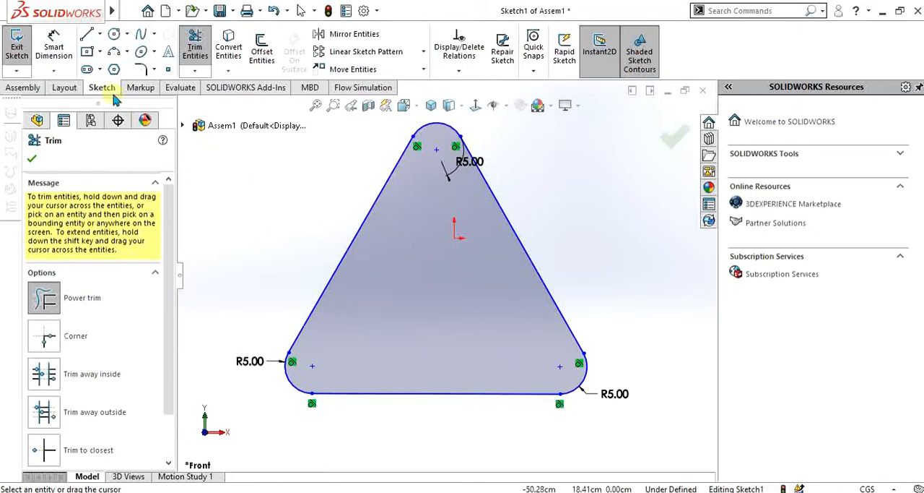
{"action": "left_click", "coordinate": [17, 47]}
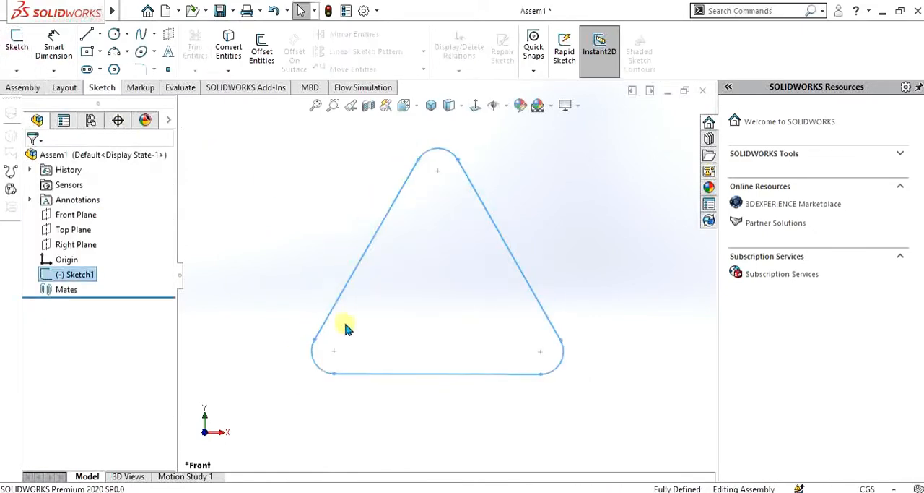
Start inserting a component, open the Chain Link Assembly folder in Downloads and show its files as thumbnails
{"action": "scroll", "coordinate": [346, 324], "scroll_direction": "up", "scroll_amount": 2}
{"action": "scroll", "coordinate": [346, 267], "scroll_direction": "down", "scroll_amount": 1}
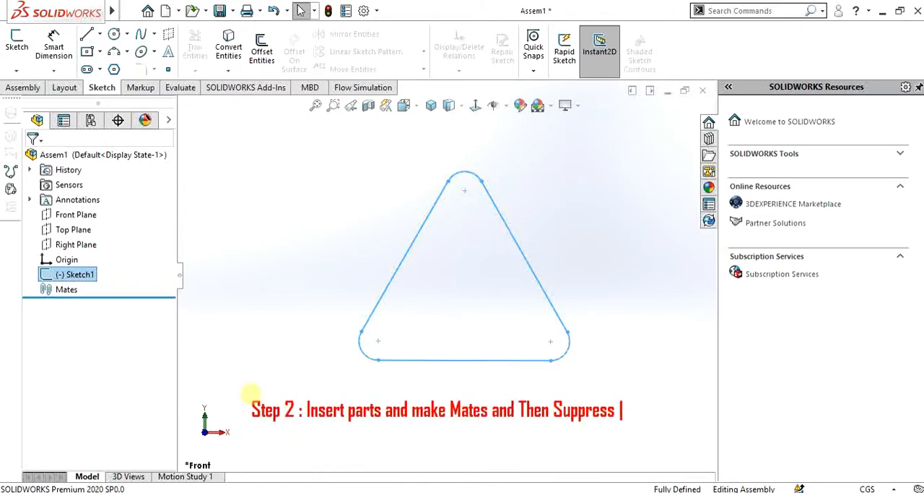
{"action": "left_click", "coordinate": [23, 87]}
{"action": "left_click", "coordinate": [76, 49]}
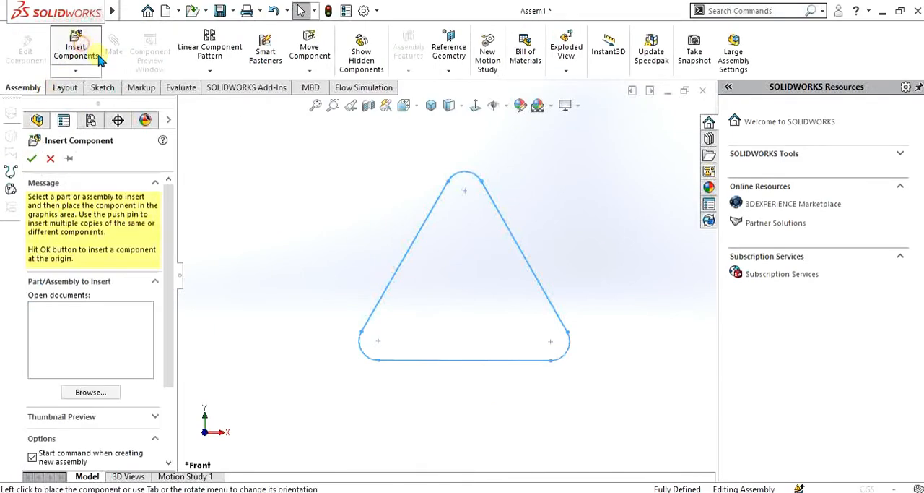
{"action": "left_click", "coordinate": [231, 249]}
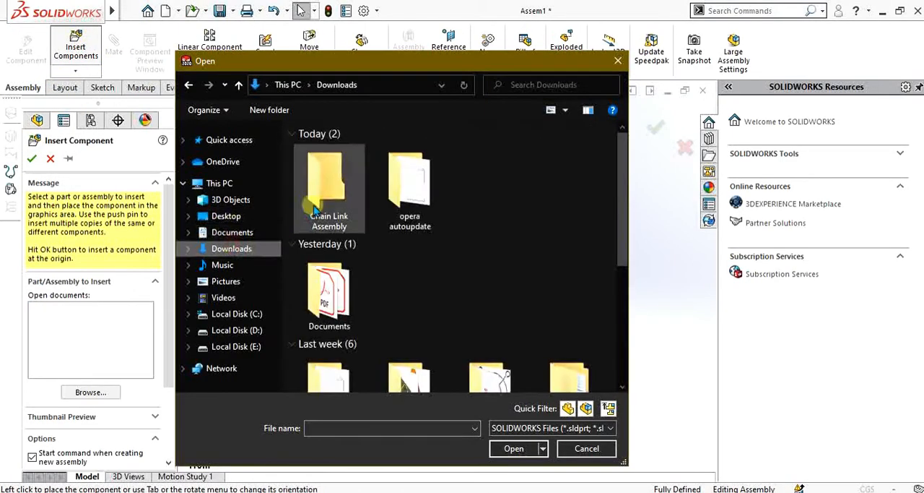
{"action": "double_click", "coordinate": [327, 184]}
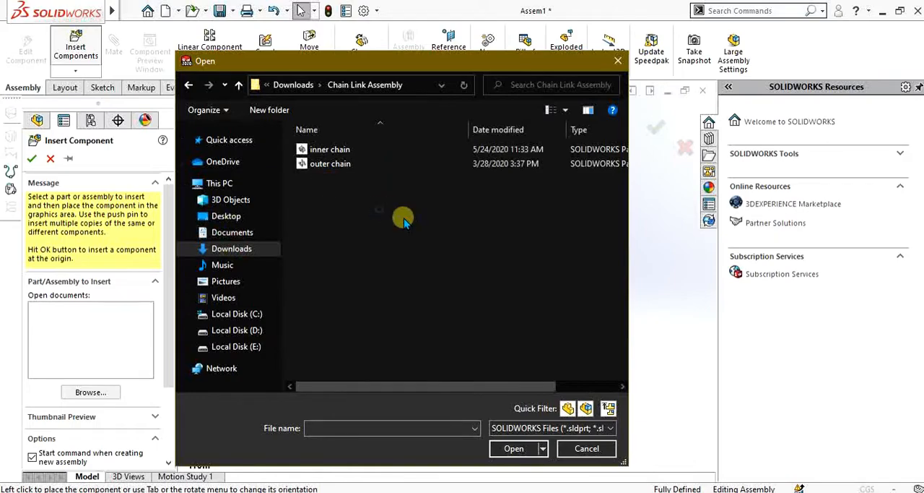
{"action": "right_click", "coordinate": [374, 208]}
{"action": "mouse_move", "coordinate": [390, 217]}
{"action": "left_click", "coordinate": [550, 236]}
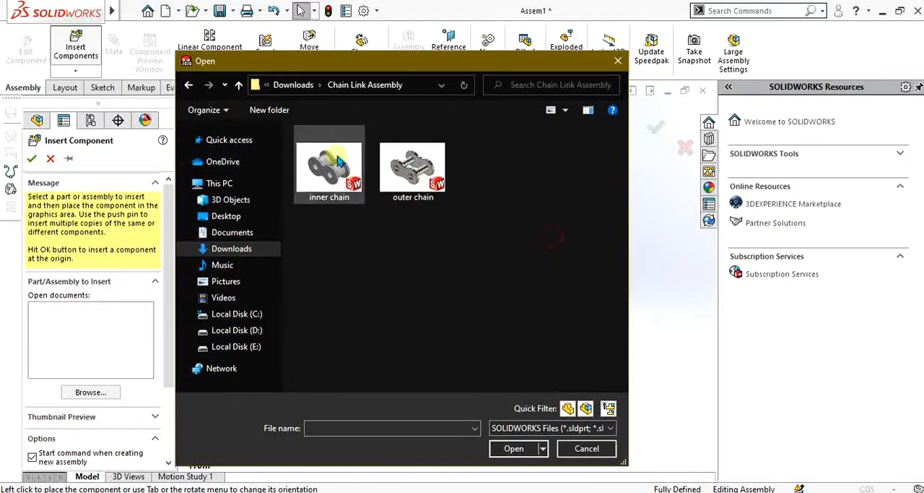
Insert the inner chain part and place it inside the triangular outline
{"action": "left_click", "coordinate": [337, 165]}
{"action": "left_click", "coordinate": [498, 446]}
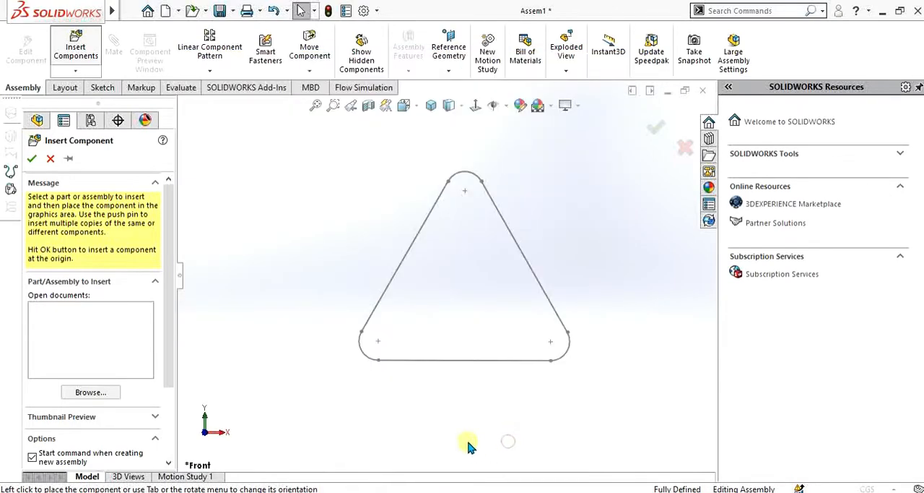
{"action": "left_click", "coordinate": [432, 315]}
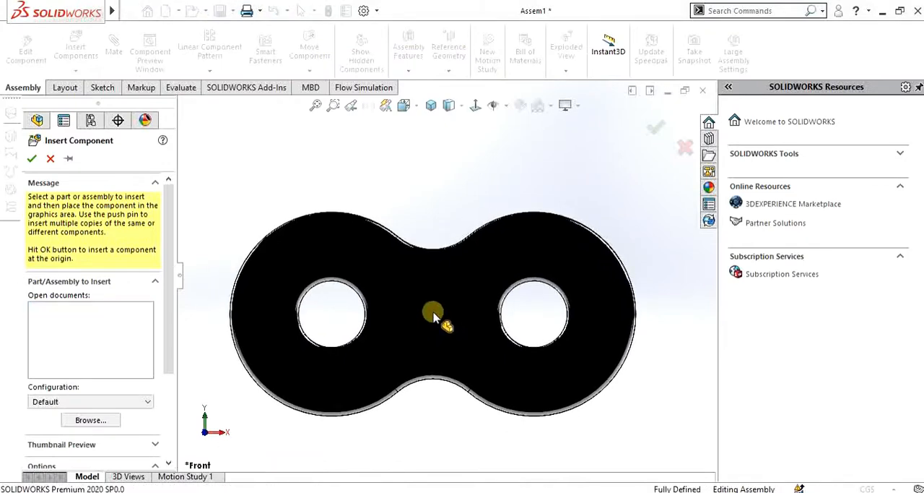
{"action": "key", "text": "f"}
Try to mate the assembly's Front Plane coincident with Plane1 of the inner chain
{"action": "scroll", "coordinate": [464, 239], "scroll_direction": "down", "scroll_amount": 2}
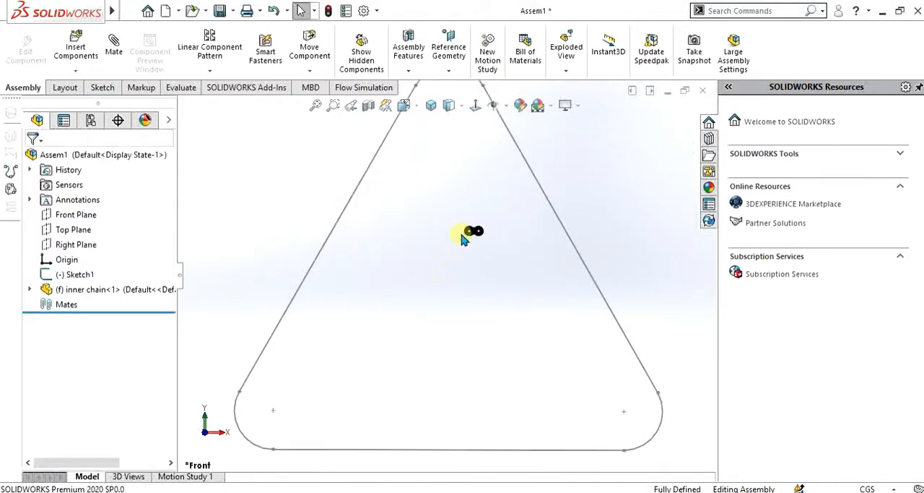
{"action": "left_click", "coordinate": [78, 216]}
{"action": "left_click", "coordinate": [30, 289]}
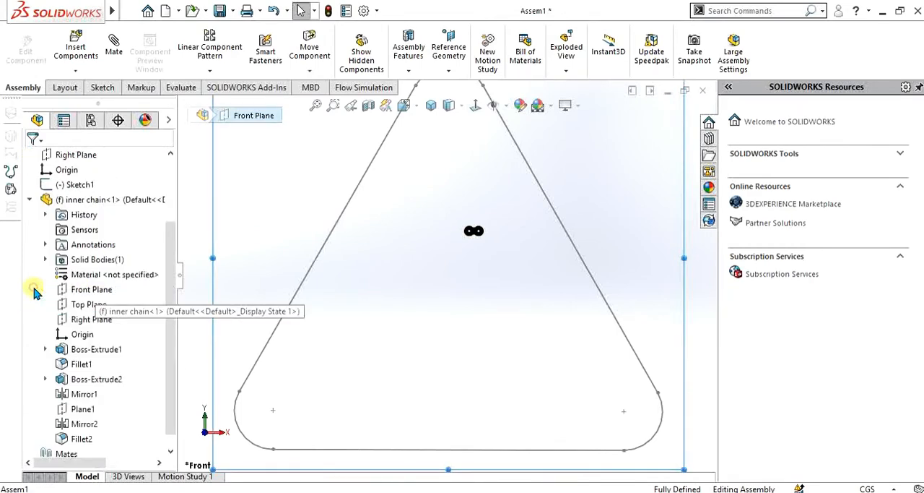
{"action": "left_click", "coordinate": [84, 409]}
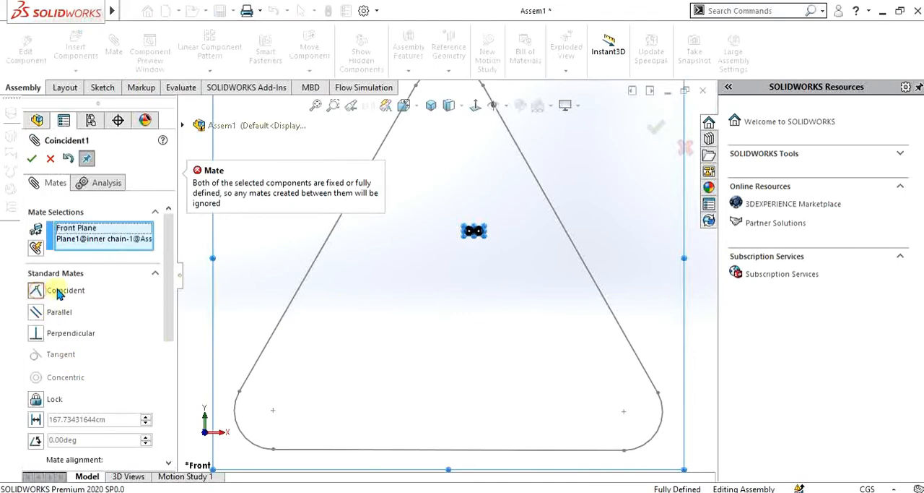
{"action": "left_click", "coordinate": [49, 158]}
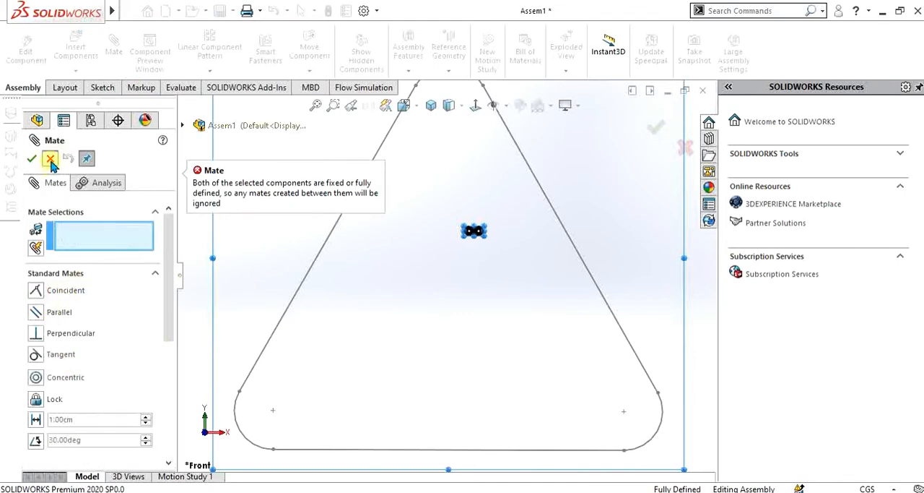
Float the fixed inner chain component
{"action": "scroll", "coordinate": [463, 253], "scroll_direction": "down", "scroll_amount": 5}
{"action": "right_click", "coordinate": [455, 249]}
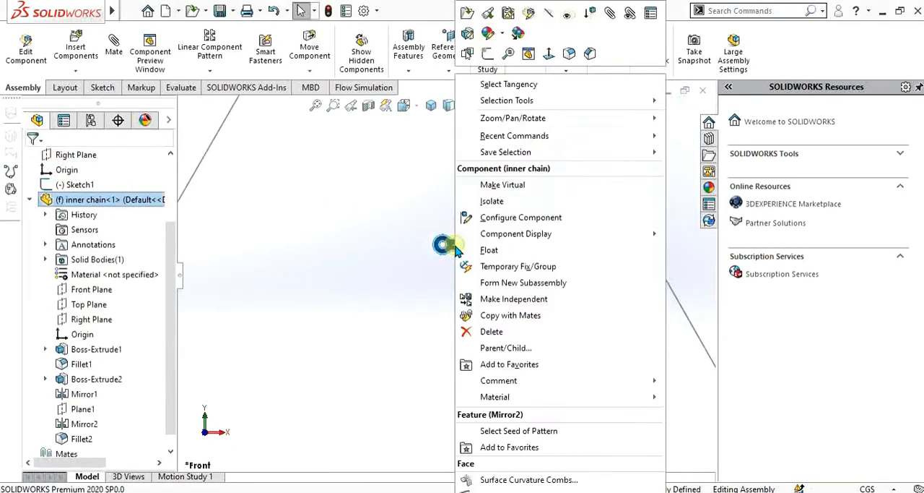
{"action": "left_click", "coordinate": [481, 249]}
Mate Plane1 of the inner chain coincident with the assembly's Front Plane
{"action": "scroll", "coordinate": [404, 293], "scroll_direction": "up", "scroll_amount": 3}
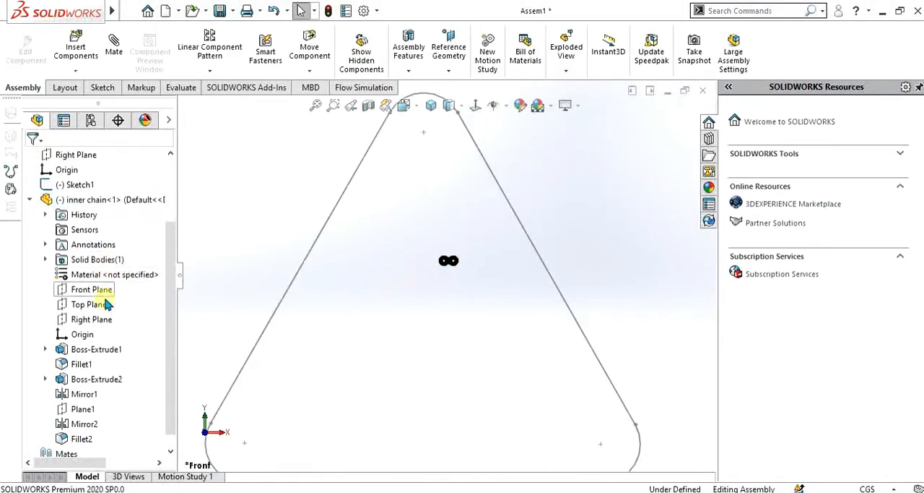
{"action": "left_click", "coordinate": [77, 412]}
{"action": "middle_click_drag", "start_coordinate": [375, 329], "coordinate": [422, 347]}
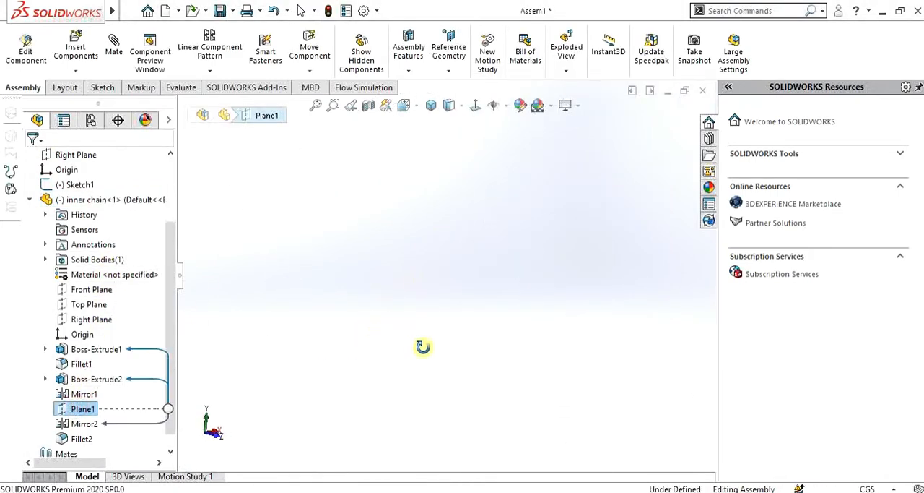
{"action": "scroll", "coordinate": [406, 319], "scroll_direction": "up", "scroll_amount": 3}
{"action": "scroll", "coordinate": [598, 315], "scroll_direction": "down", "scroll_amount": 7}
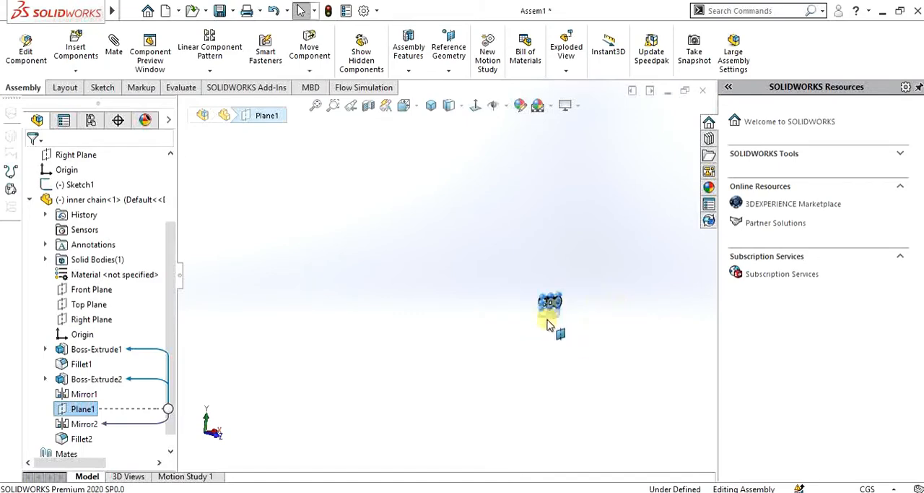
{"action": "scroll", "coordinate": [500, 279], "scroll_direction": "up", "scroll_amount": 3}
{"action": "scroll", "coordinate": [103, 226], "scroll_direction": "up", "scroll_amount": 3}
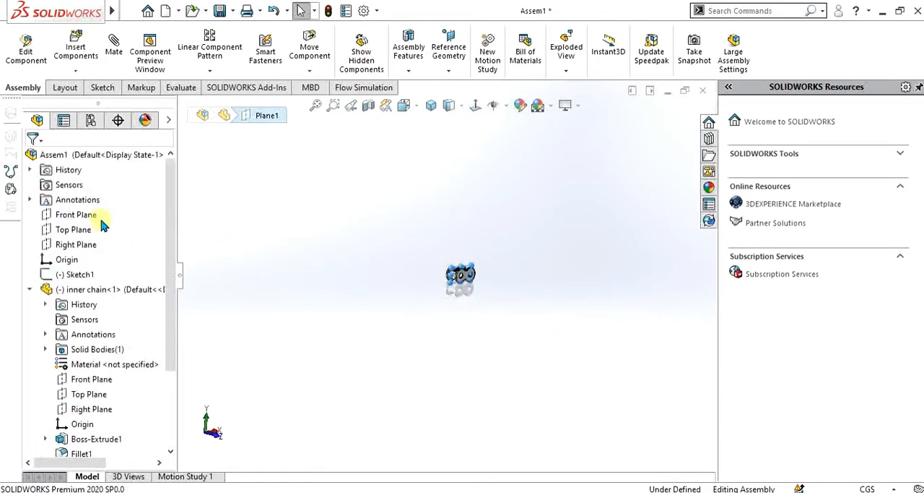
{"action": "left_click", "coordinate": [78, 214]}
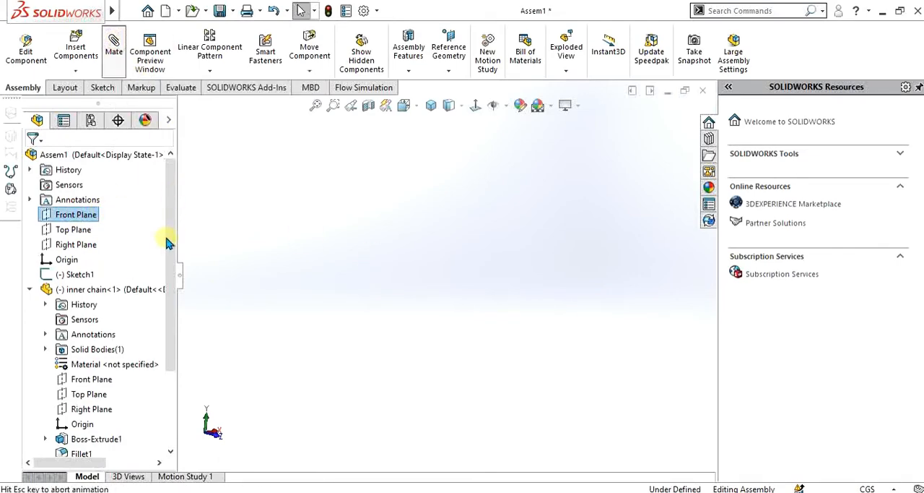
{"action": "left_click", "coordinate": [32, 158]}
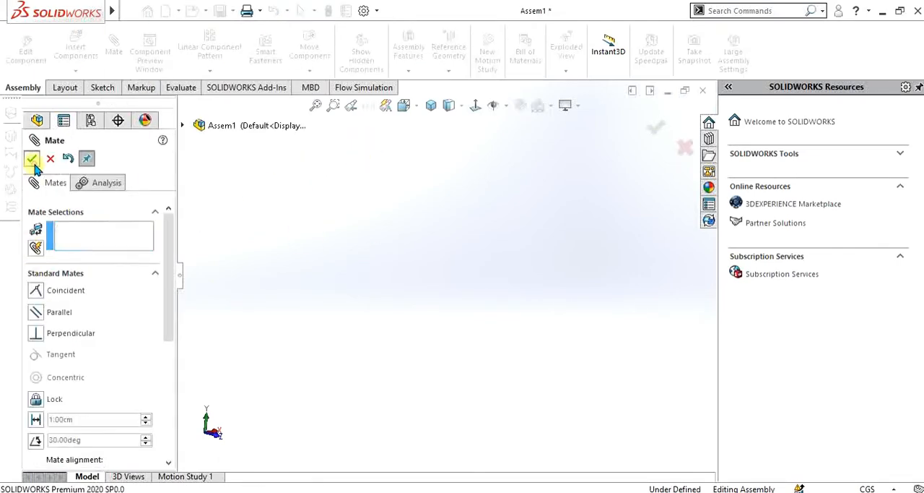
{"action": "left_click", "coordinate": [476, 105]}
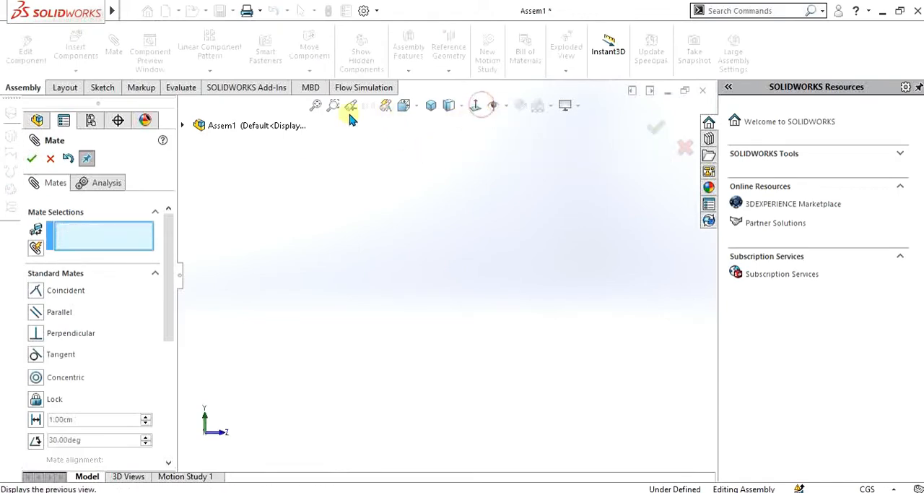
{"action": "middle_click_drag", "start_coordinate": [433, 302], "coordinate": [380, 325]}
{"action": "scroll", "coordinate": [481, 266], "scroll_direction": "up", "scroll_amount": 5}
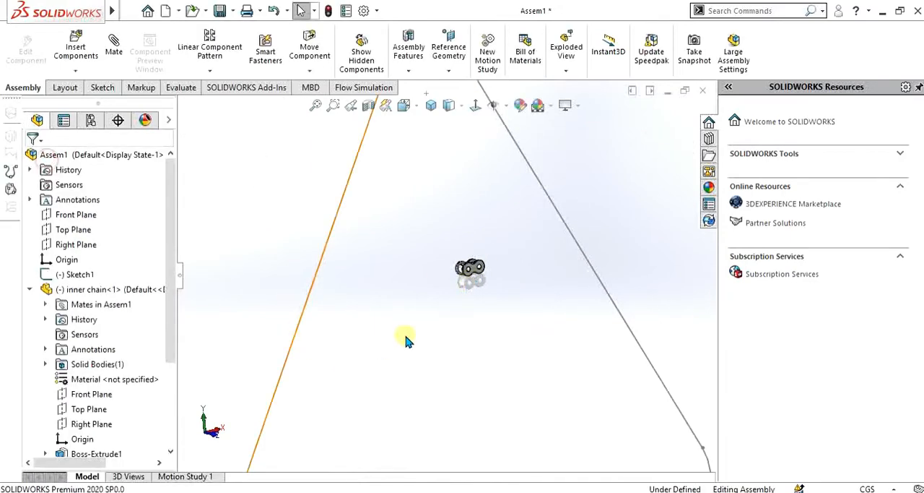
Turn on the display of temporary axes to reveal the inner chain's hole axes
{"action": "scroll", "coordinate": [414, 381], "scroll_direction": "up", "scroll_amount": 4}
{"action": "scroll", "coordinate": [413, 381], "scroll_direction": "down", "scroll_amount": 4}
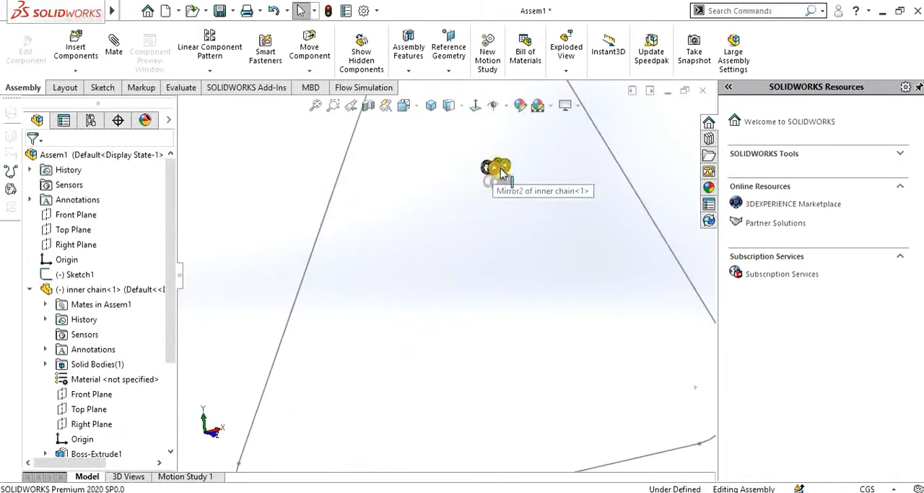
{"action": "scroll", "coordinate": [491, 182], "scroll_direction": "down", "scroll_amount": 6}
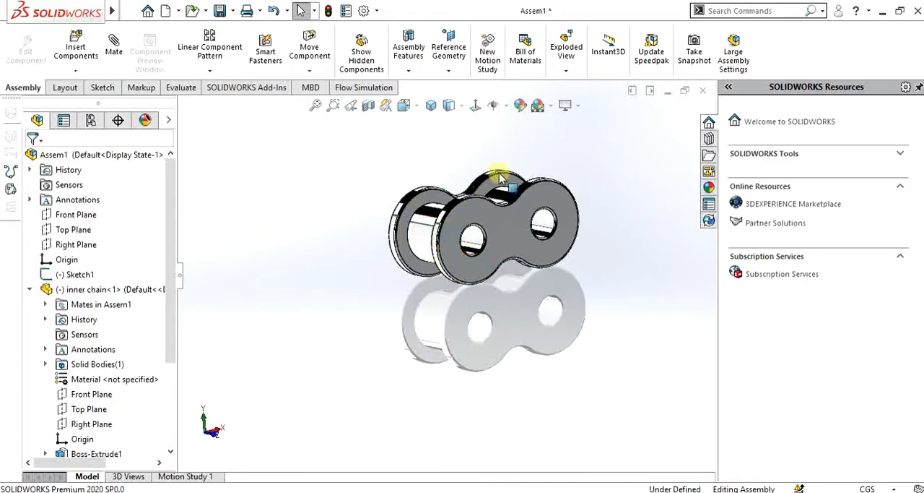
{"action": "left_click", "coordinate": [505, 107]}
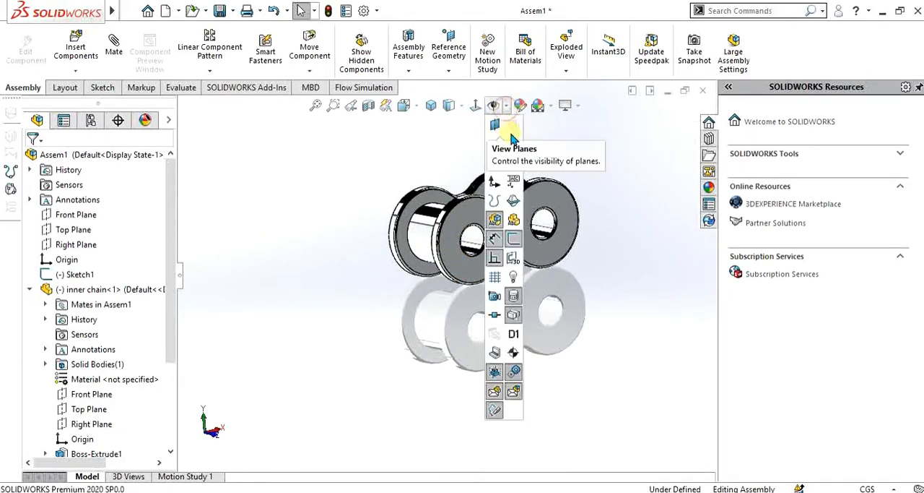
Mate the axis of the inner chain's left hole coincident with the lower endpoint of the outline's left line
{"action": "left_click", "coordinate": [471, 242]}
{"action": "scroll", "coordinate": [361, 357], "scroll_direction": "up", "scroll_amount": 8}
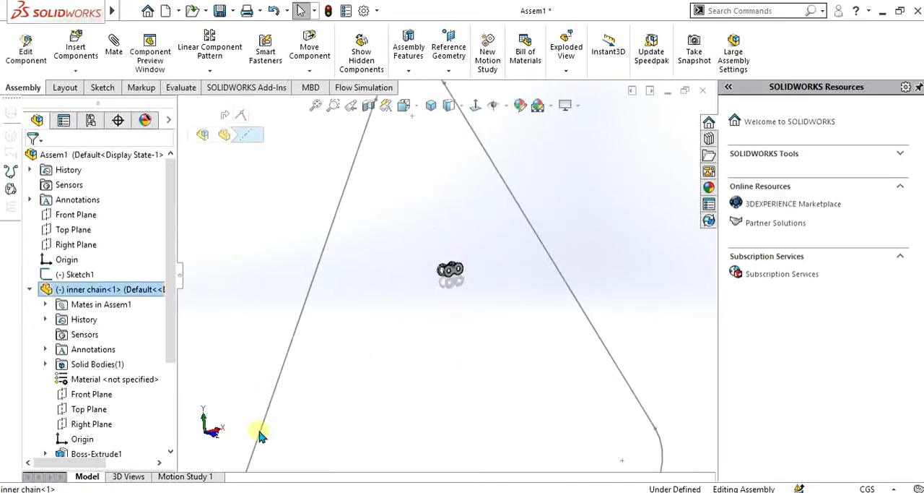
{"action": "scroll", "coordinate": [347, 419], "scroll_direction": "down", "scroll_amount": 5}
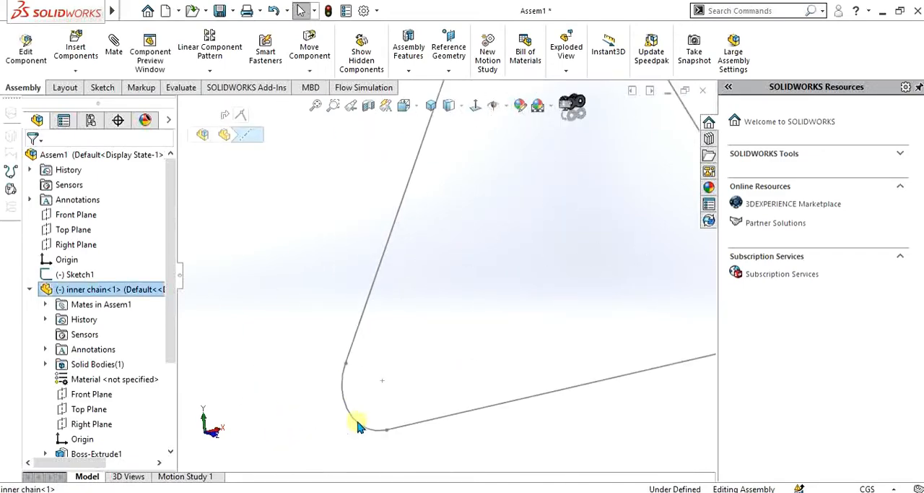
{"action": "left_click", "coordinate": [346, 358]}
{"action": "left_click", "coordinate": [383, 347]}
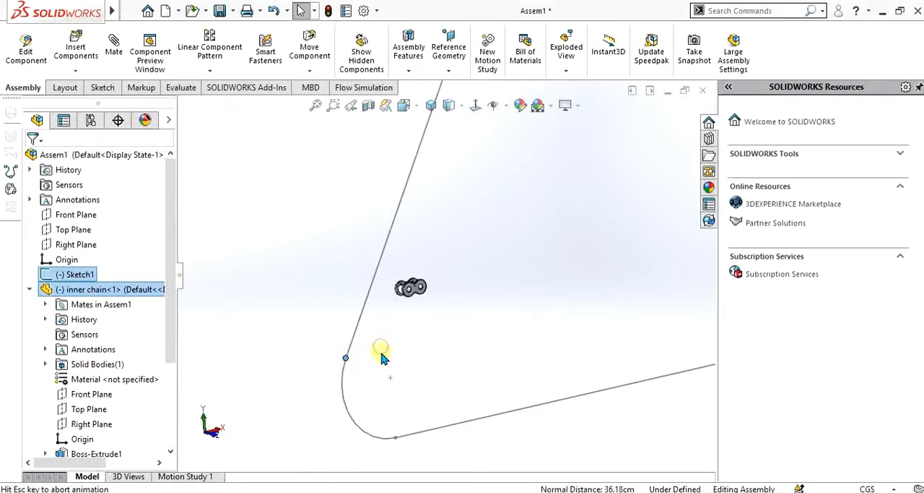
{"action": "scroll", "coordinate": [372, 355], "scroll_direction": "down", "scroll_amount": 3}
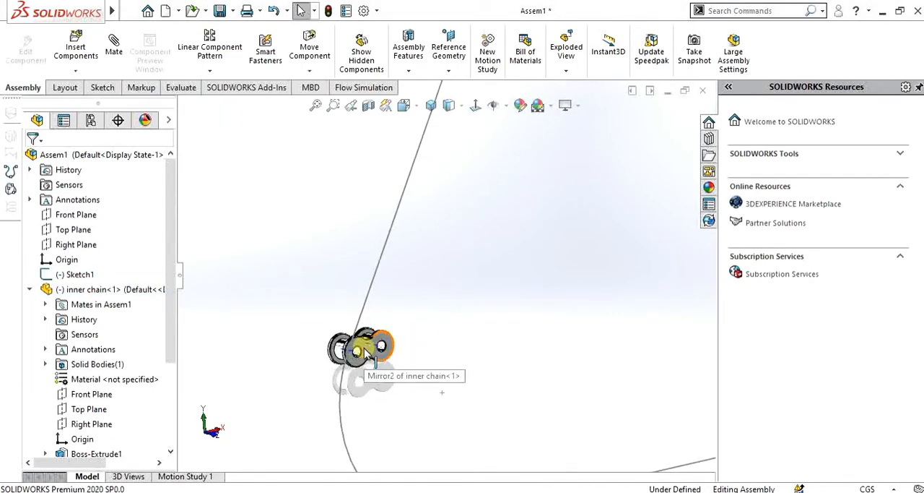
Try to mate the axis of the inner chain's right hole coincident with the outline's left line
{"action": "left_click", "coordinate": [385, 349]}
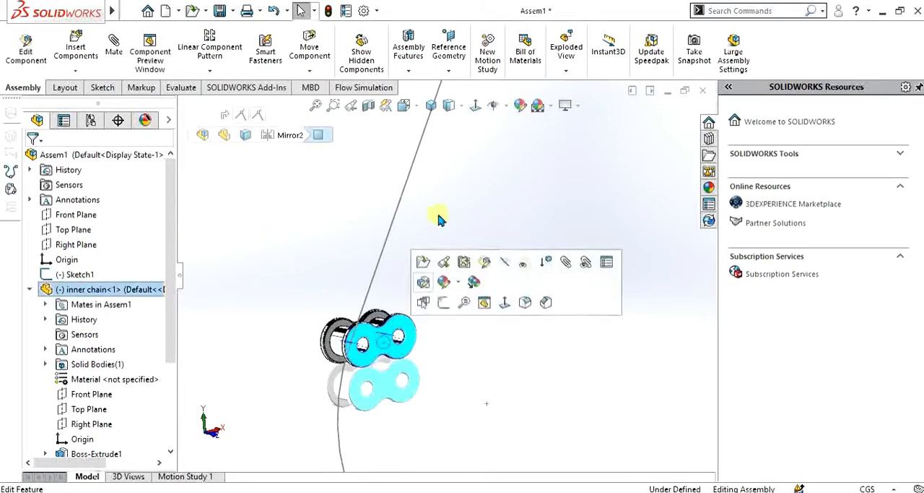
{"action": "left_click", "coordinate": [475, 105]}
{"action": "scroll", "coordinate": [306, 380], "scroll_direction": "down", "scroll_amount": 2}
{"action": "left_click", "coordinate": [364, 335]}
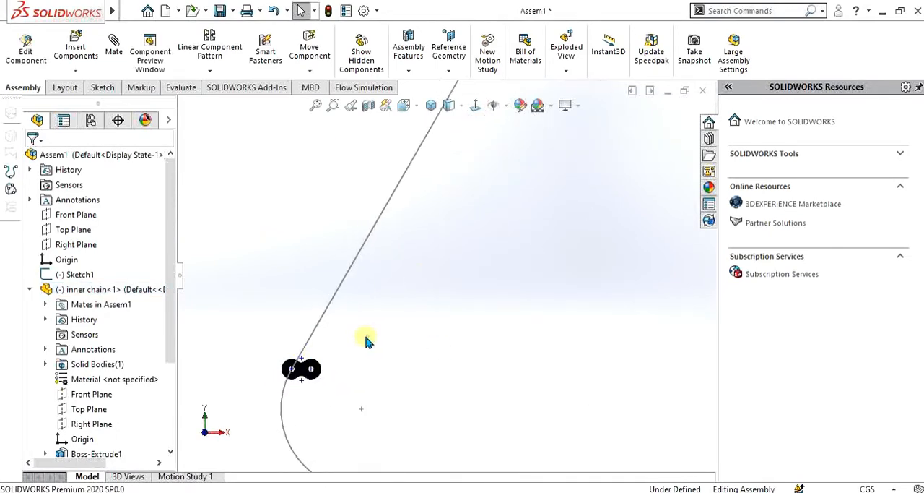
{"action": "scroll", "coordinate": [364, 361], "scroll_direction": "down", "scroll_amount": 4}
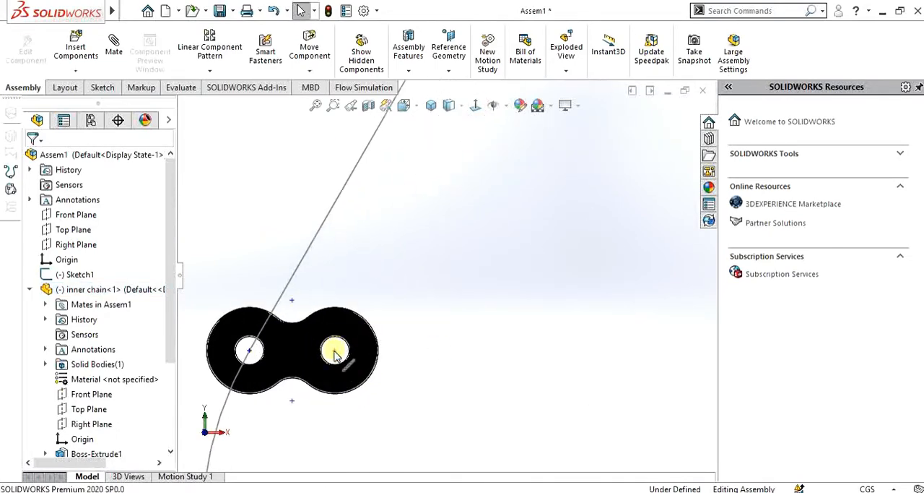
{"action": "left_click", "coordinate": [335, 354]}
{"action": "left_click", "coordinate": [294, 273], "text": "ctrl"}
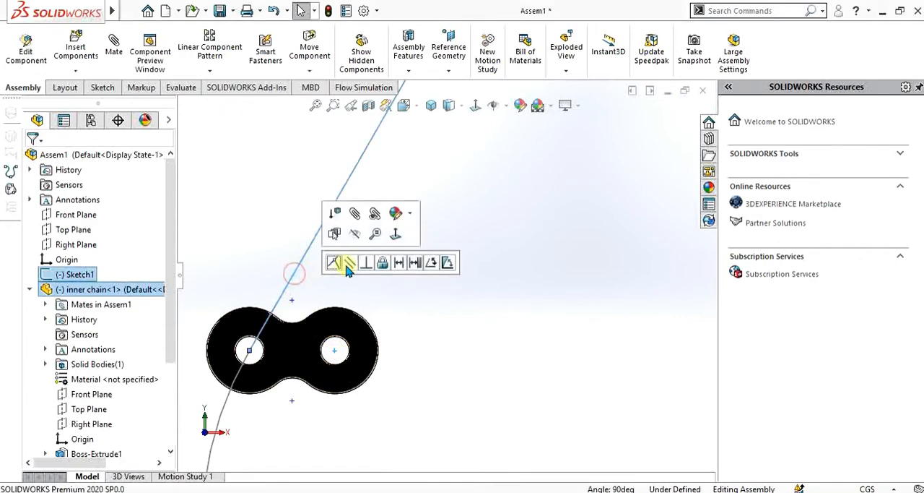
{"action": "left_click", "coordinate": [334, 264]}
{"action": "left_click", "coordinate": [558, 312]}
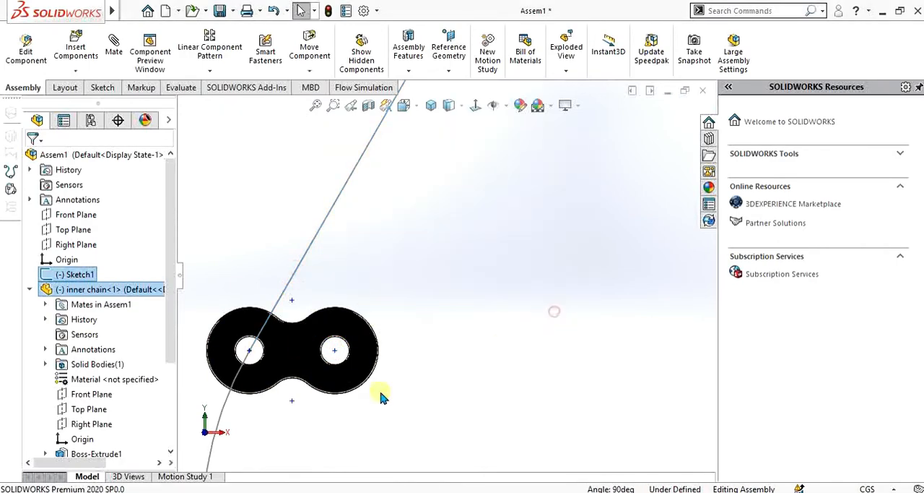
{"action": "scroll", "coordinate": [384, 397], "scroll_direction": "up", "scroll_amount": 4}
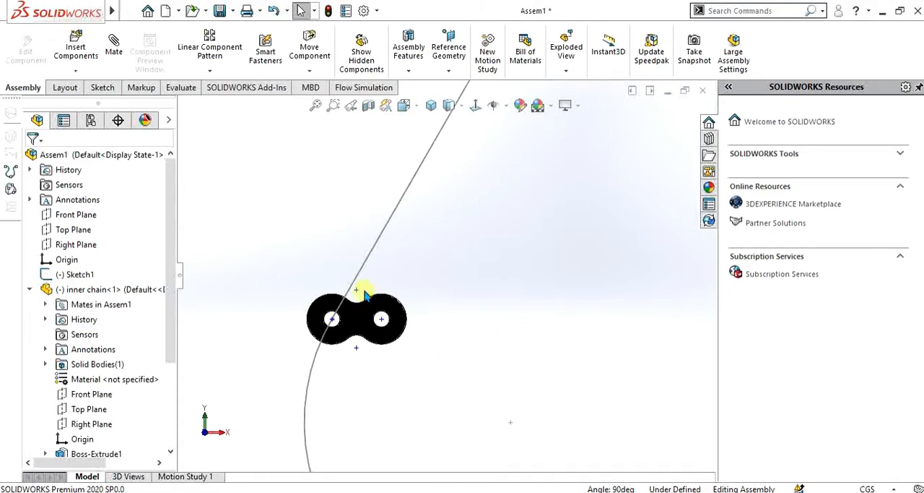
Rotate the inner chain about its lower hole until its free hole lies on the outline's left line
{"action": "mouse_move", "coordinate": [396, 309]}
{"action": "left_mouse_down"}
{"action": "mouse_move", "coordinate": [390, 244]}
{"action": "mouse_move", "coordinate": [370, 196]}
{"action": "left_mouse_up"}
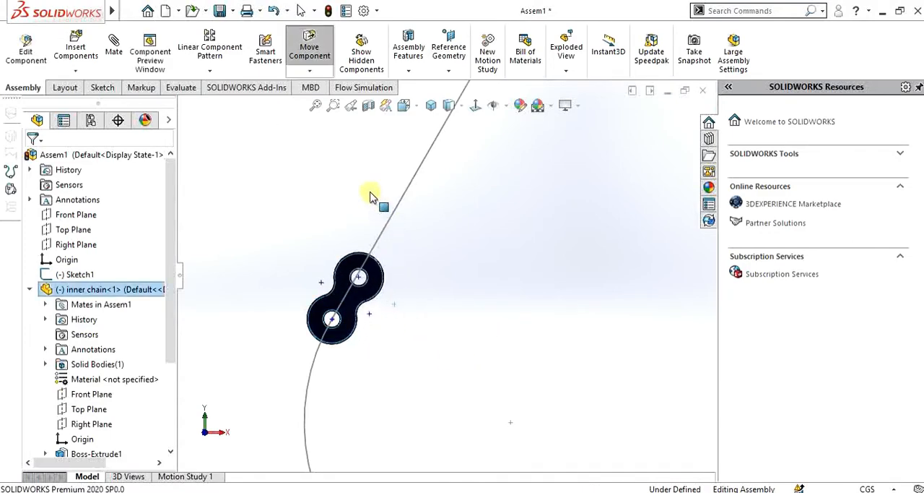
{"action": "left_click", "coordinate": [455, 264]}
{"action": "scroll", "coordinate": [455, 264], "scroll_direction": "up", "scroll_amount": 4}
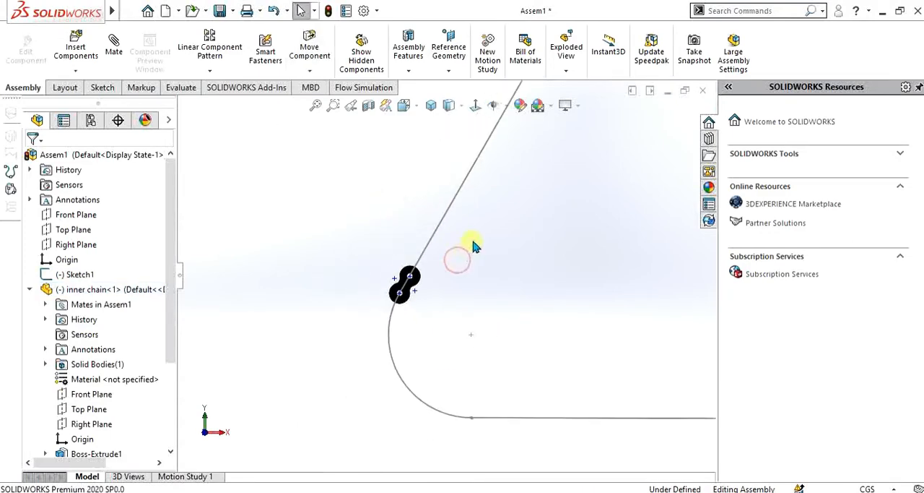
{"action": "scroll", "coordinate": [495, 227], "scroll_direction": "down", "scroll_amount": 3}
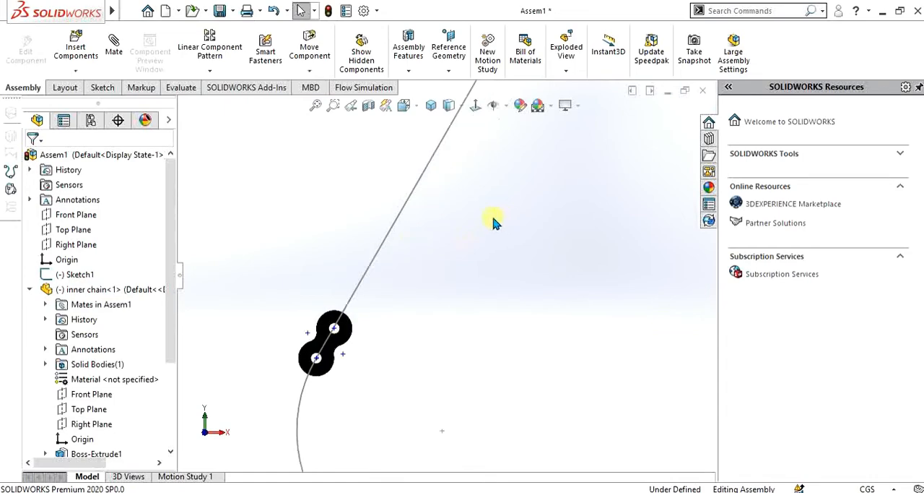
Insert the outer chain part and place it inside the outline beside the inner chain
{"action": "left_click", "coordinate": [76, 47]}
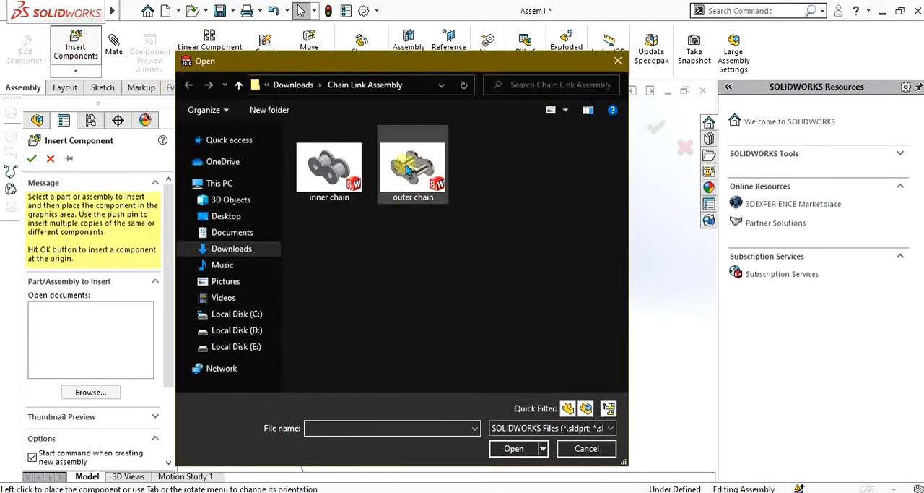
{"action": "left_click", "coordinate": [413, 170]}
{"action": "left_click", "coordinate": [514, 448]}
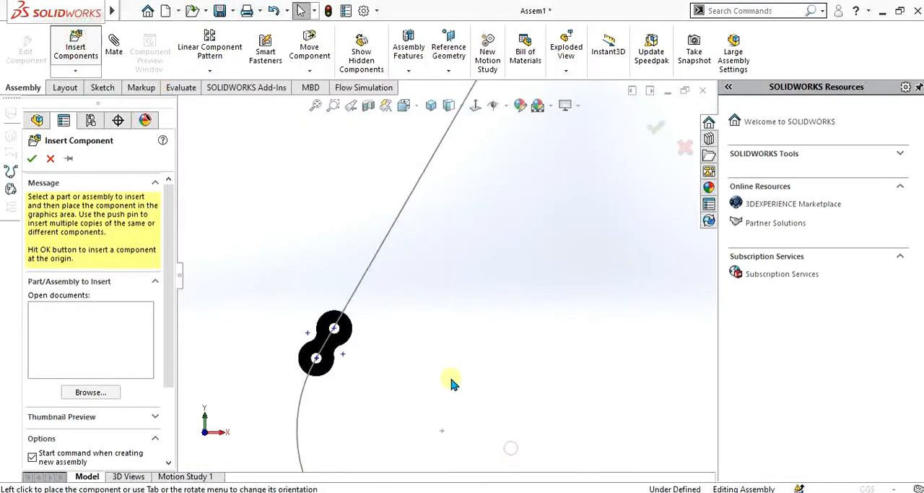
{"action": "scroll", "coordinate": [404, 326], "scroll_direction": "up", "scroll_amount": 2}
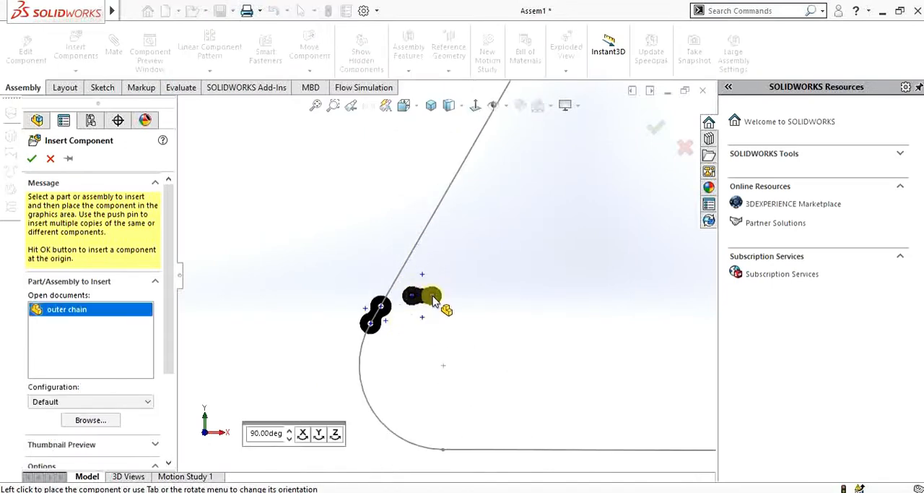
{"action": "left_click", "coordinate": [432, 306]}
{"action": "scroll", "coordinate": [426, 314], "scroll_direction": "down", "scroll_amount": 2}
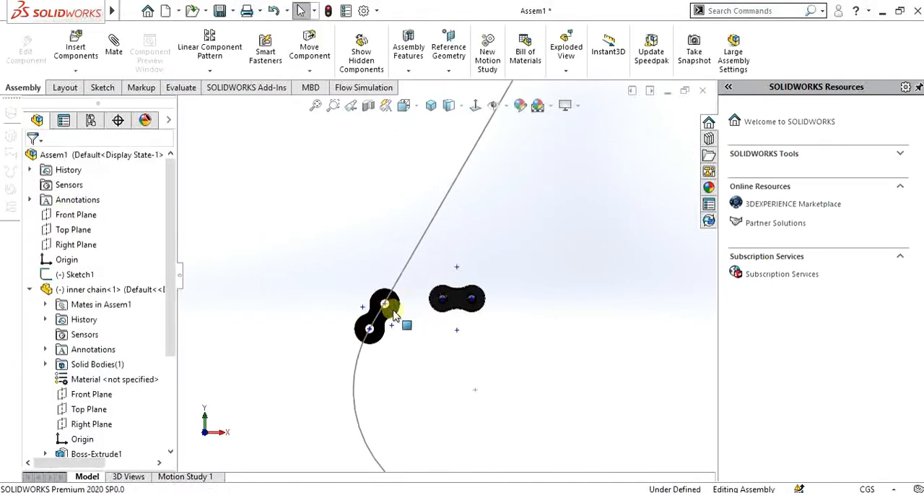
Mate the axis of the outer chain's left pin coincident with the axis of the inner chain's upper hole
{"action": "middle_click_drag", "start_coordinate": [431, 323], "coordinate": [468, 353]}
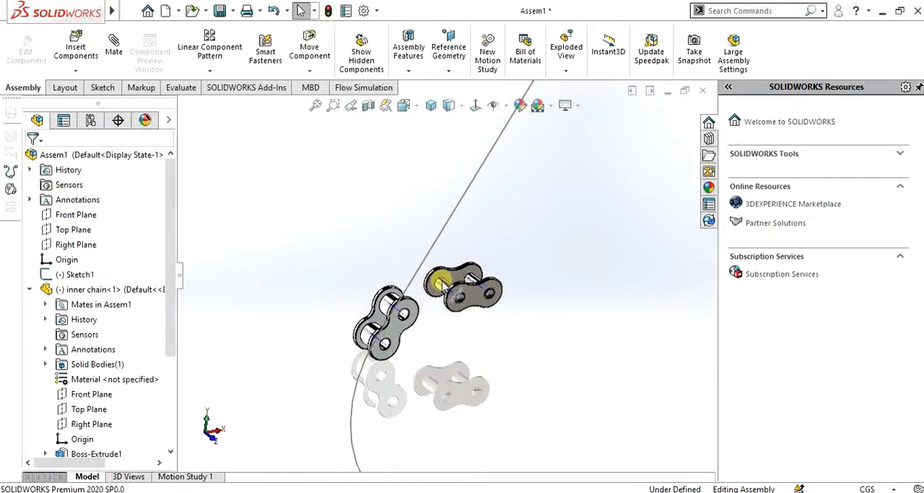
{"action": "left_click", "coordinate": [443, 289]}
{"action": "scroll", "coordinate": [400, 351], "scroll_direction": "down", "scroll_amount": 2}
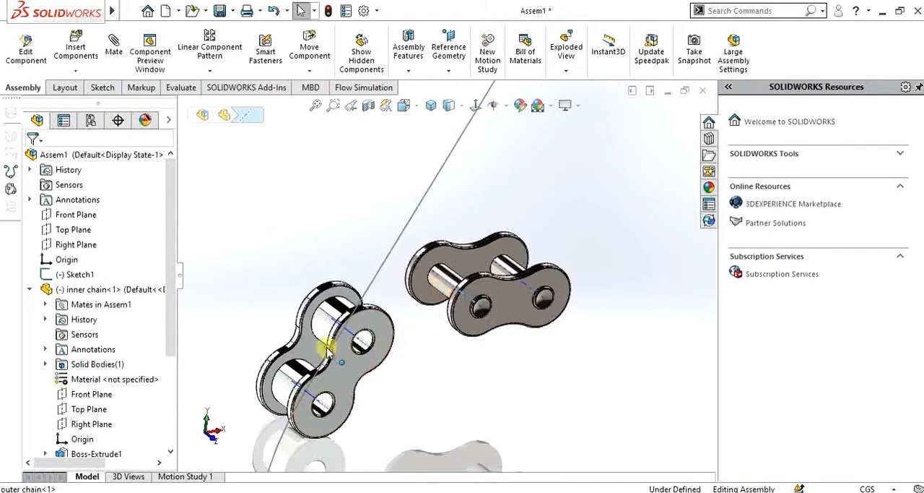
{"action": "left_click", "coordinate": [349, 336], "text": "ctrl"}
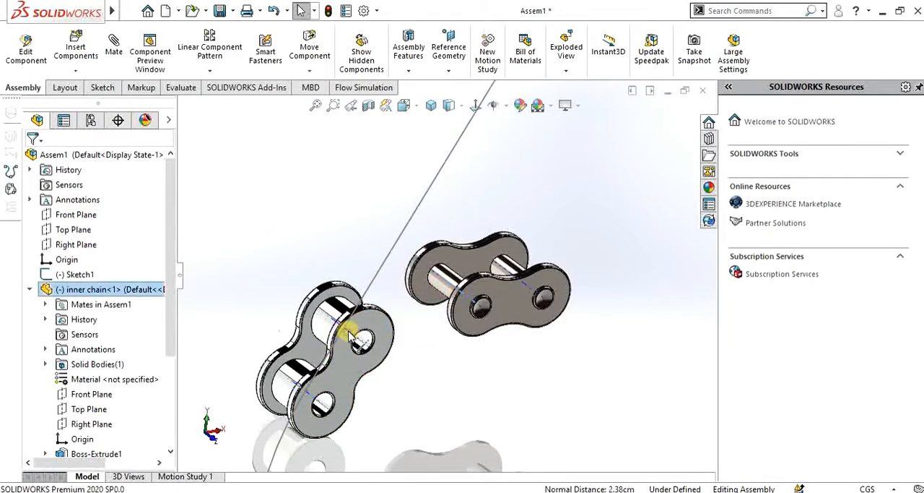
{"action": "left_click", "coordinate": [386, 318]}
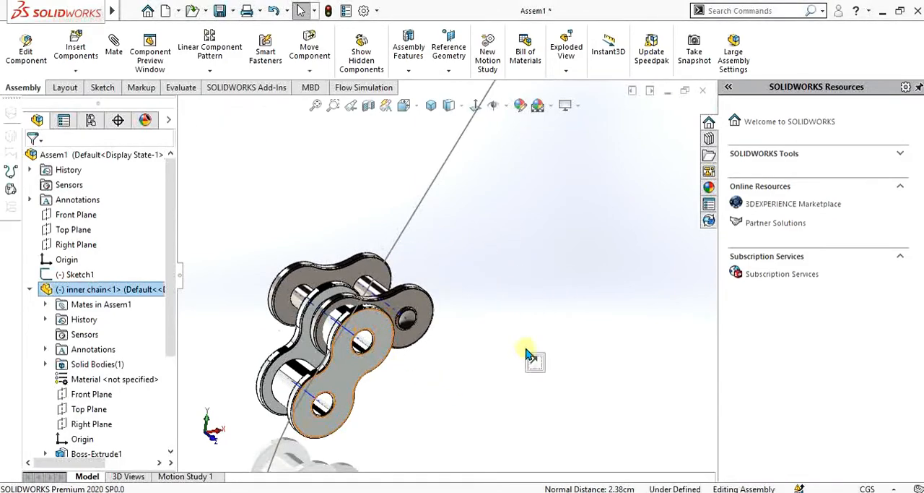
Mate the inner face of the outer chain's plate coincident with the outer face of the inner chain's adjacent plate
{"action": "left_click", "coordinate": [310, 281]}
{"action": "middle_click_drag", "start_coordinate": [361, 343], "coordinate": [423, 371]}
{"action": "left_click", "coordinate": [289, 333], "text": "ctrl"}
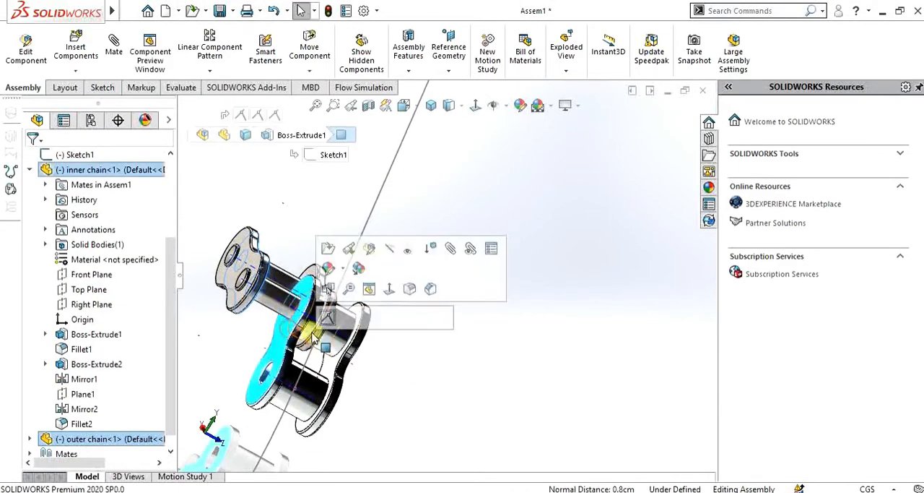
{"action": "left_click", "coordinate": [337, 316]}
{"action": "left_click", "coordinate": [435, 383]}
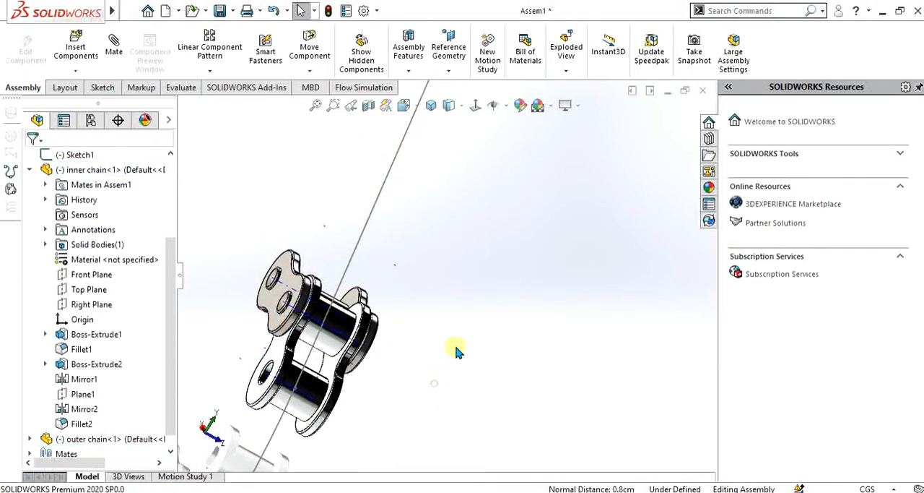
Turn off RealView Graphics for the assembly display
{"action": "scroll", "coordinate": [470, 332], "scroll_direction": "up", "scroll_amount": 3}
{"action": "middle_click_drag", "start_coordinate": [470, 332], "coordinate": [413, 303]}
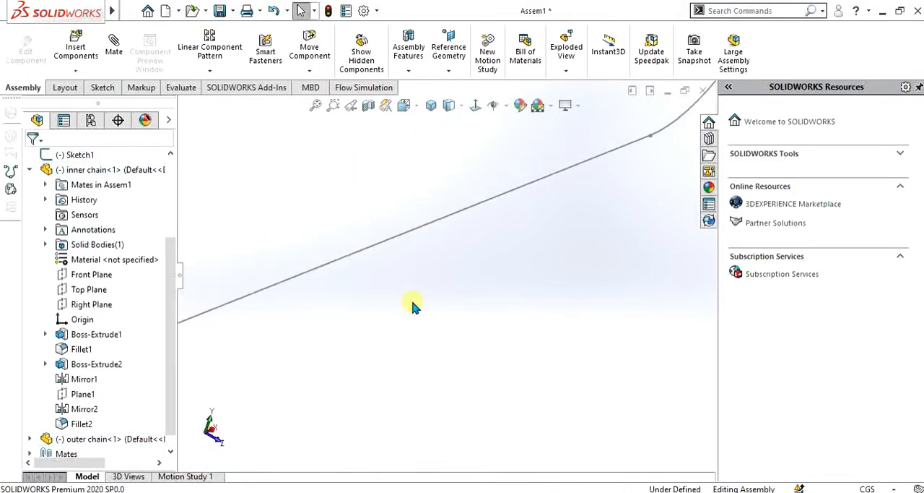
{"action": "left_click", "coordinate": [474, 106]}
{"action": "middle_click_drag", "start_coordinate": [447, 272], "coordinate": [603, 128]}
{"action": "left_click", "coordinate": [575, 105]}
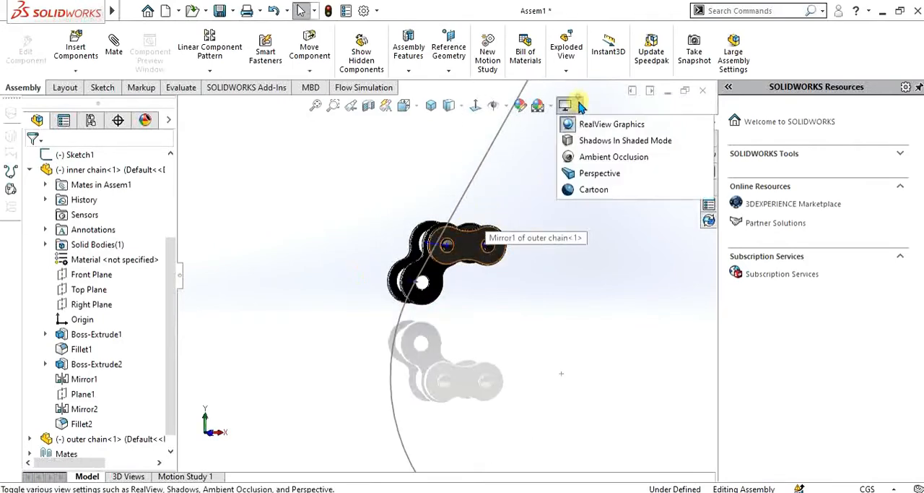
{"action": "left_click", "coordinate": [589, 122]}
View the outer chain's plate face straight on and rotate the link until its free pin lies on the outline's left line
{"action": "left_click", "coordinate": [468, 249]}
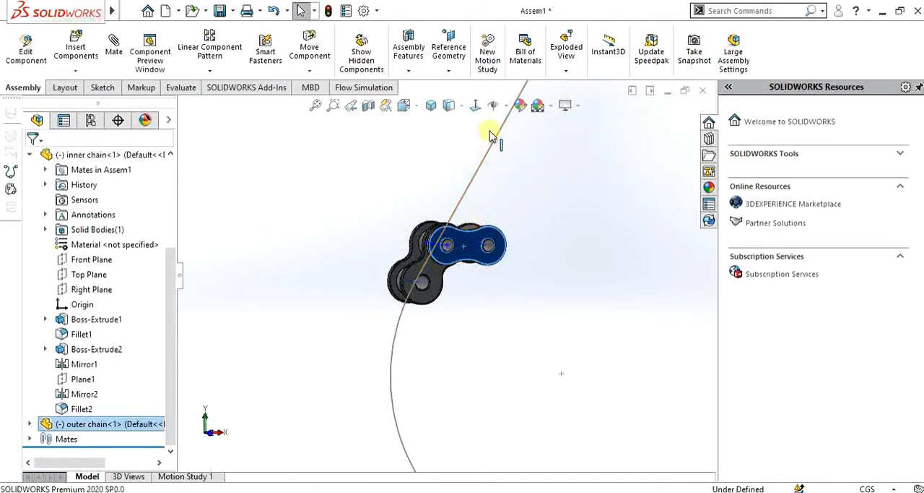
{"action": "left_click", "coordinate": [474, 107]}
{"action": "scroll", "coordinate": [300, 380], "scroll_direction": "down", "scroll_amount": 5}
{"action": "scroll", "coordinate": [309, 346], "scroll_direction": "down", "scroll_amount": 5}
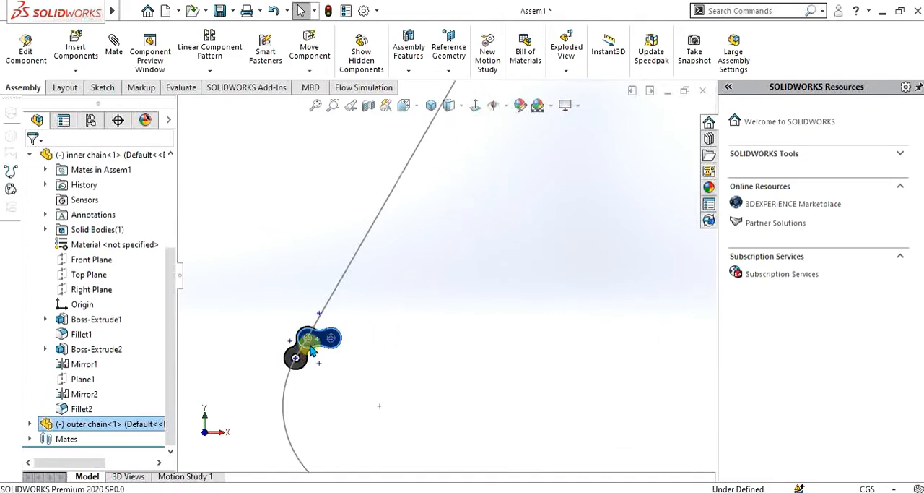
{"action": "left_click", "coordinate": [437, 344]}
{"action": "scroll", "coordinate": [368, 325], "scroll_direction": "down", "scroll_amount": 4}
{"action": "left_click_drag", "start_coordinate": [423, 361], "coordinate": [435, 237]}
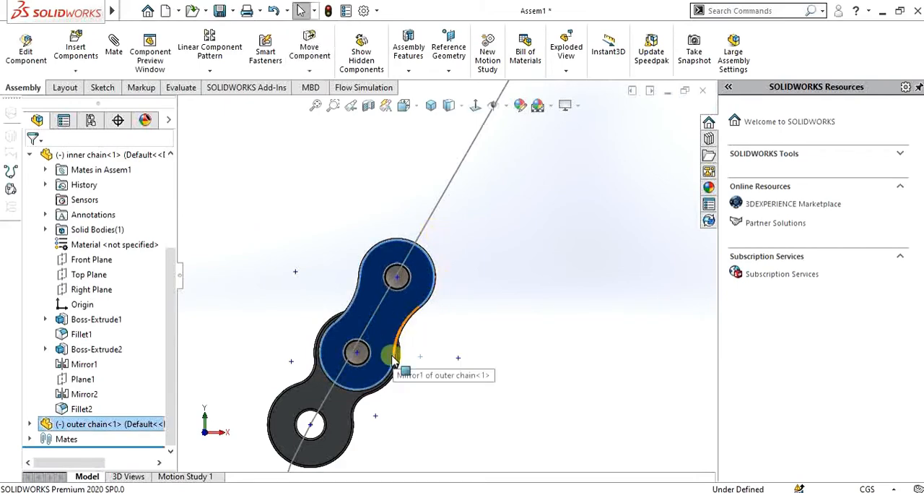
{"action": "left_click", "coordinate": [466, 413]}
Collapse the inner chain's expanded feature list and bring the whole triangular outline into view
{"action": "scroll", "coordinate": [468, 412], "scroll_direction": "up", "scroll_amount": 8}
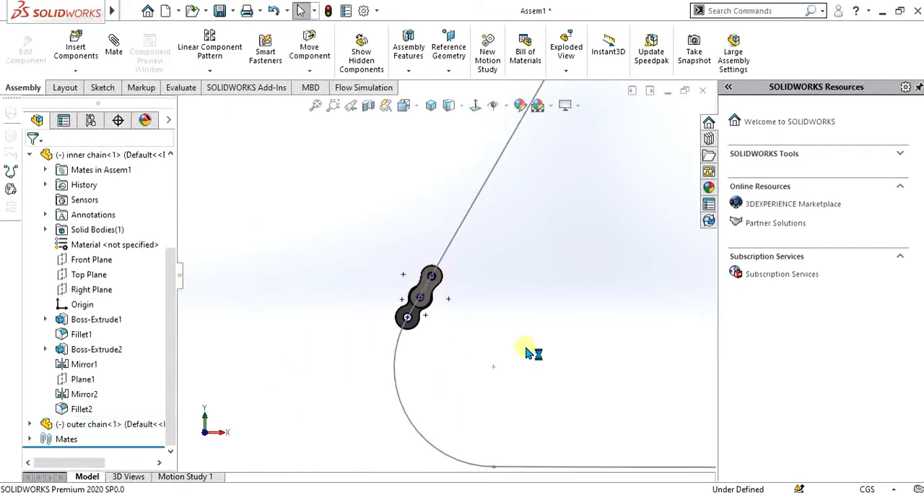
{"action": "scroll", "coordinate": [540, 296], "scroll_direction": "up", "scroll_amount": 6}
{"action": "scroll", "coordinate": [571, 219], "scroll_direction": "down", "scroll_amount": 3}
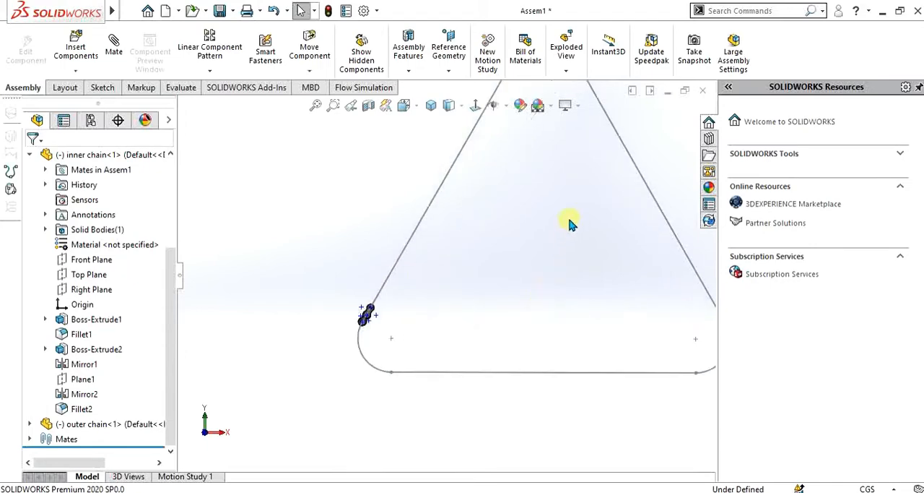
{"action": "left_click", "coordinate": [29, 155]}
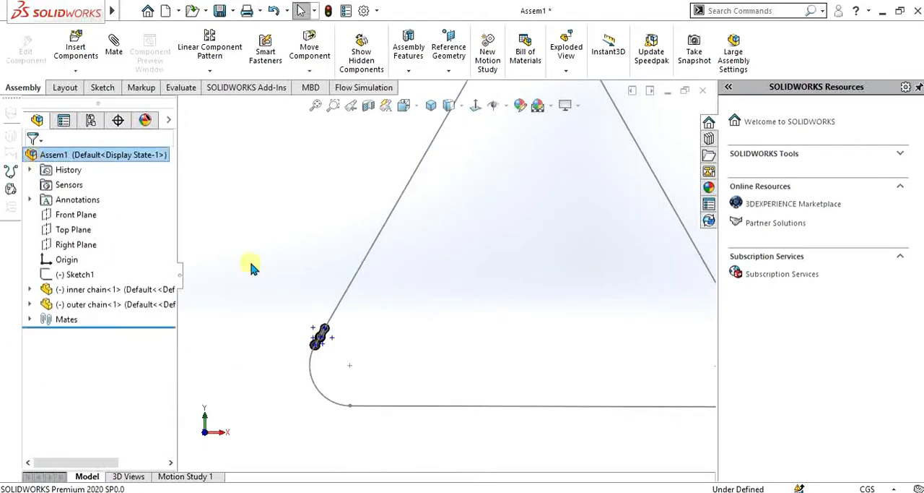
{"action": "scroll", "coordinate": [436, 212], "scroll_direction": "up", "scroll_amount": 3}
{"action": "scroll", "coordinate": [436, 212], "scroll_direction": "down", "scroll_amount": 2}
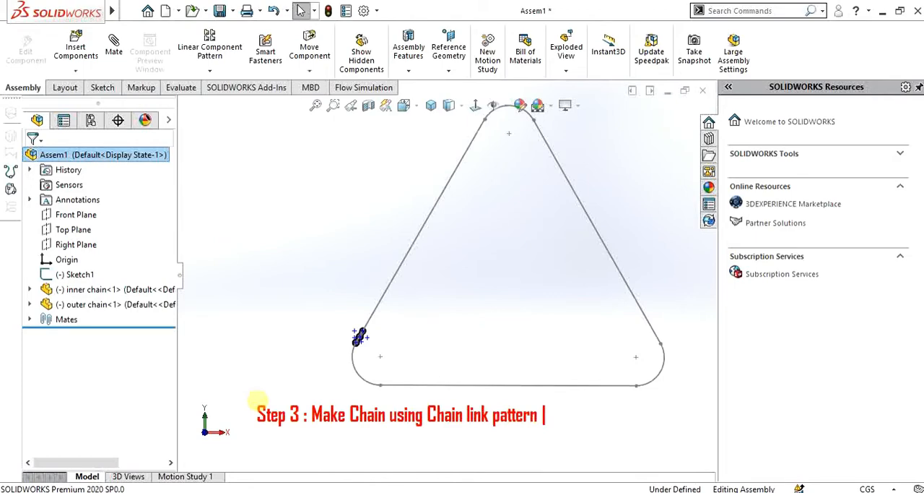
Suppress the four coincident mates Coincident2, Coincident3, Coincident5 and Coincident6
{"action": "left_click", "coordinate": [209, 71]}
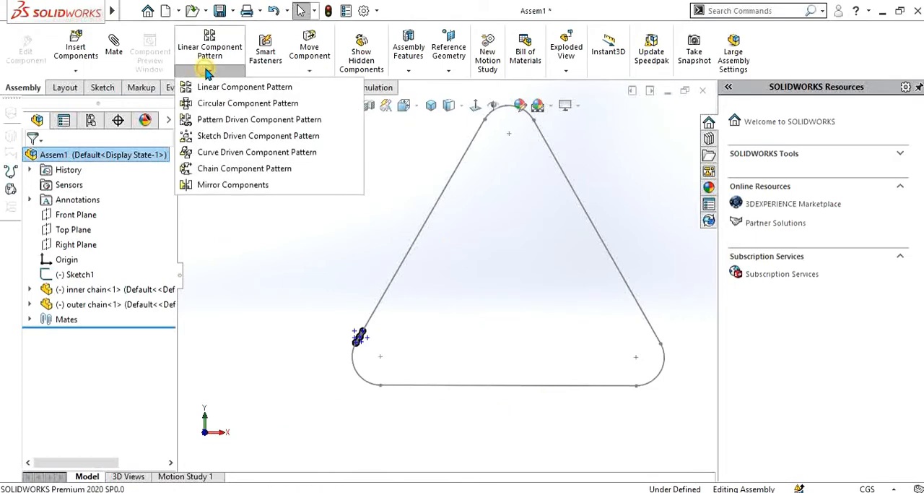
{"action": "left_click", "coordinate": [28, 319]}
{"action": "left_click", "coordinate": [83, 337]}
{"action": "left_click", "coordinate": [87, 349], "text": "ctrl"}
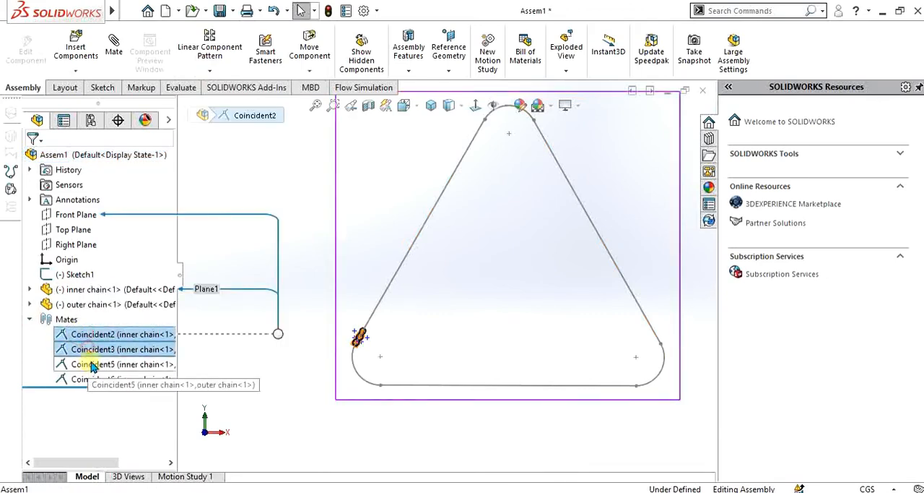
{"action": "left_click", "coordinate": [85, 363], "text": "ctrl"}
{"action": "left_click", "coordinate": [90, 378], "text": "ctrl"}
{"action": "right_click", "coordinate": [92, 381]}
{"action": "left_click", "coordinate": [124, 242]}
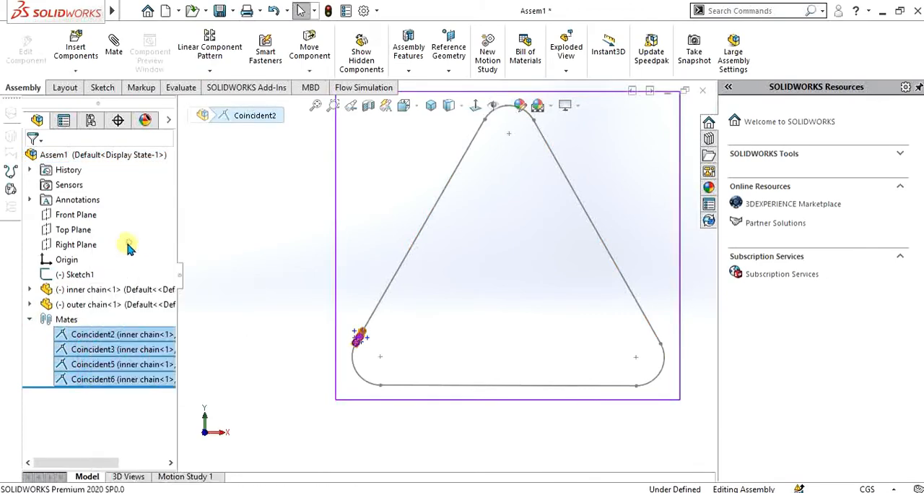
Start a Chain Component Pattern using the connected linkage pitch method
{"action": "left_click", "coordinate": [201, 70]}
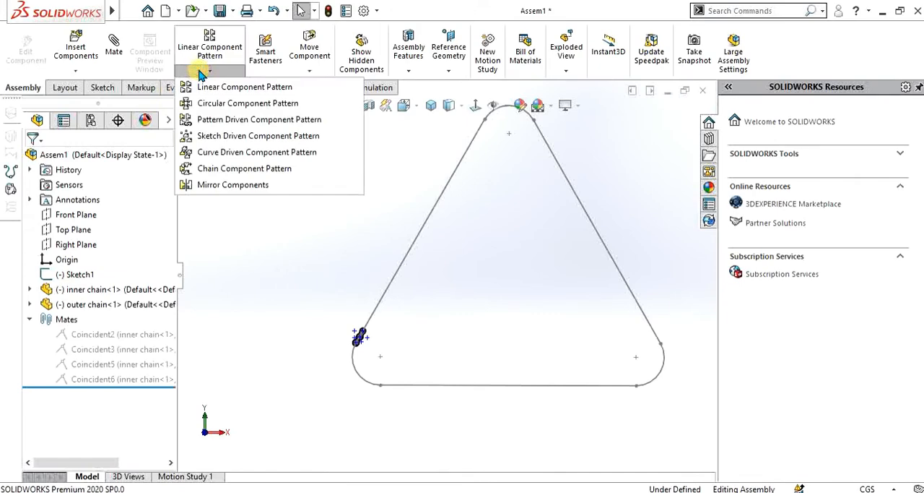
{"action": "left_click", "coordinate": [221, 169]}
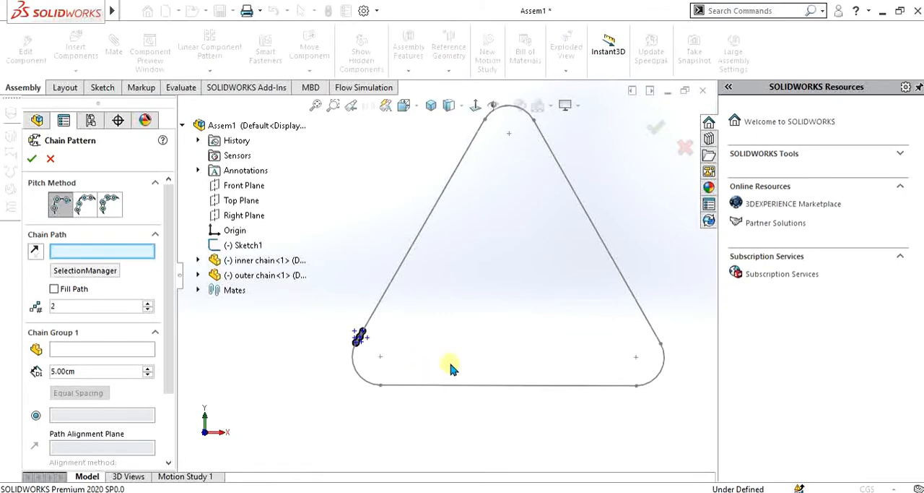
{"action": "scroll", "coordinate": [441, 368], "scroll_direction": "down", "scroll_amount": 3}
{"action": "scroll", "coordinate": [357, 325], "scroll_direction": "up", "scroll_amount": 6}
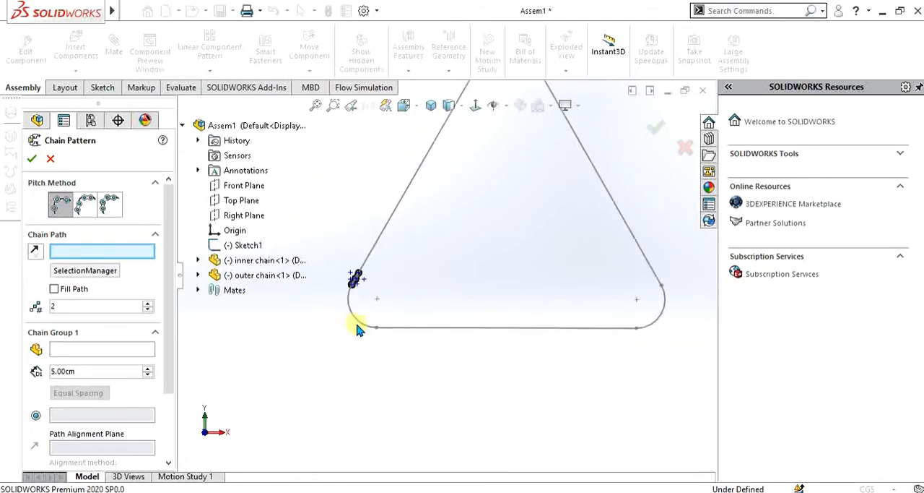
{"action": "scroll", "coordinate": [354, 287], "scroll_direction": "down", "scroll_amount": 6}
{"action": "scroll", "coordinate": [411, 253], "scroll_direction": "down", "scroll_amount": 8}
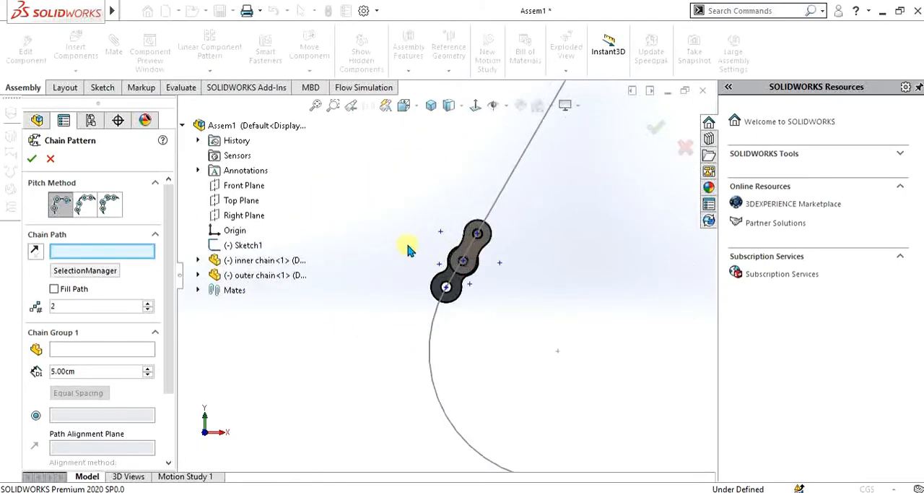
{"action": "scroll", "coordinate": [455, 267], "scroll_direction": "down", "scroll_amount": 2}
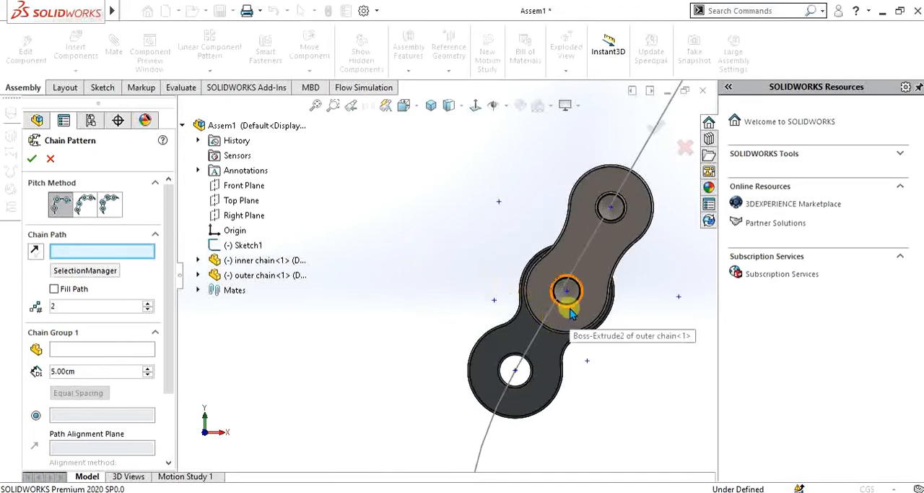
{"action": "left_click", "coordinate": [110, 207]}
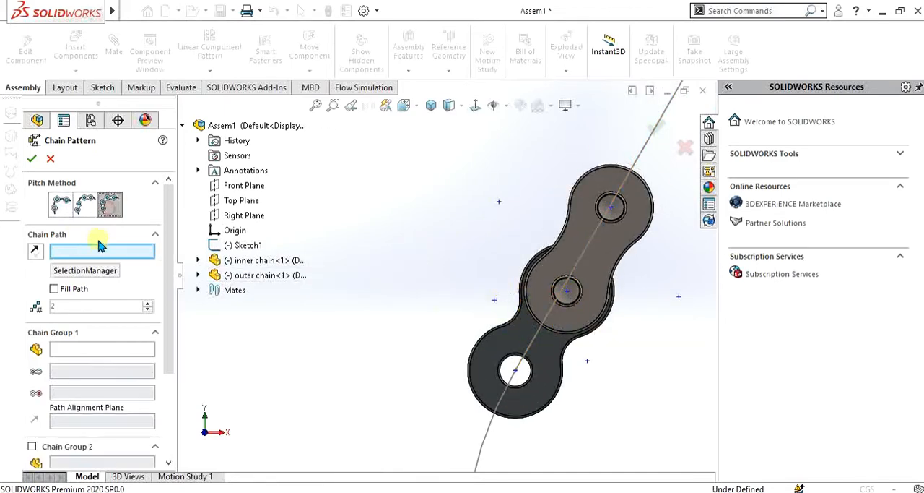
Set the chain path to a closed group of all lines and arcs of the rounded triangular outline
{"action": "left_click", "coordinate": [85, 268]}
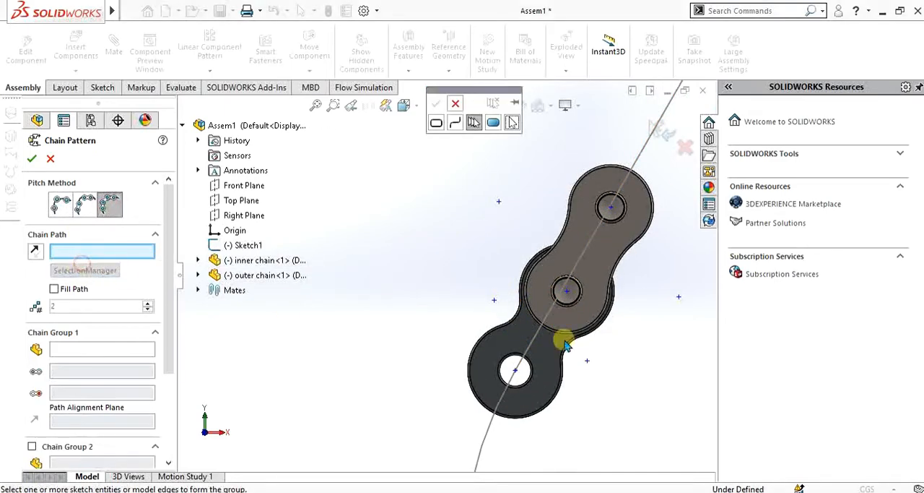
{"action": "scroll", "coordinate": [557, 337], "scroll_direction": "up", "scroll_amount": 8}
{"action": "left_click", "coordinate": [535, 182]}
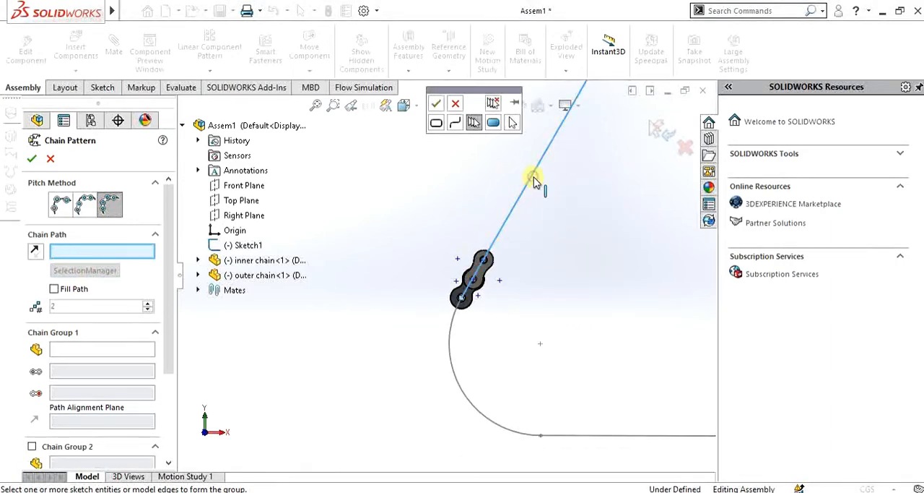
{"action": "scroll", "coordinate": [613, 244], "scroll_direction": "up", "scroll_amount": 5}
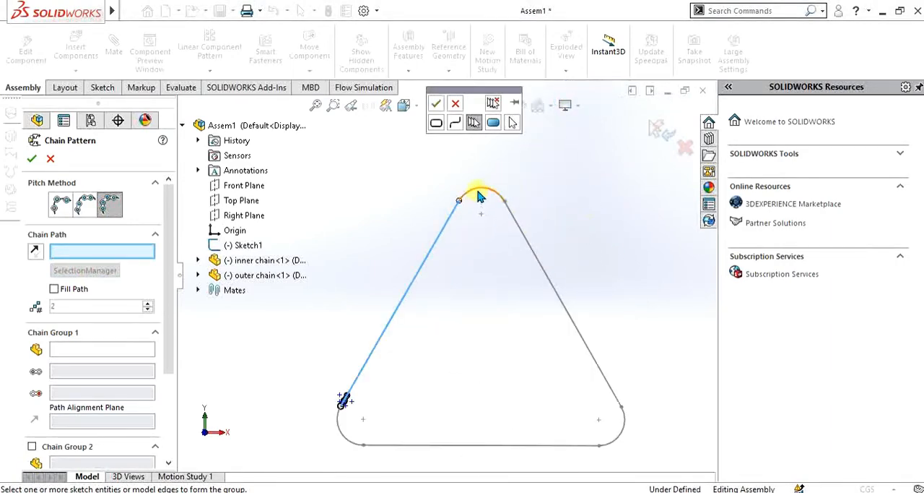
{"action": "left_click", "coordinate": [514, 224]}
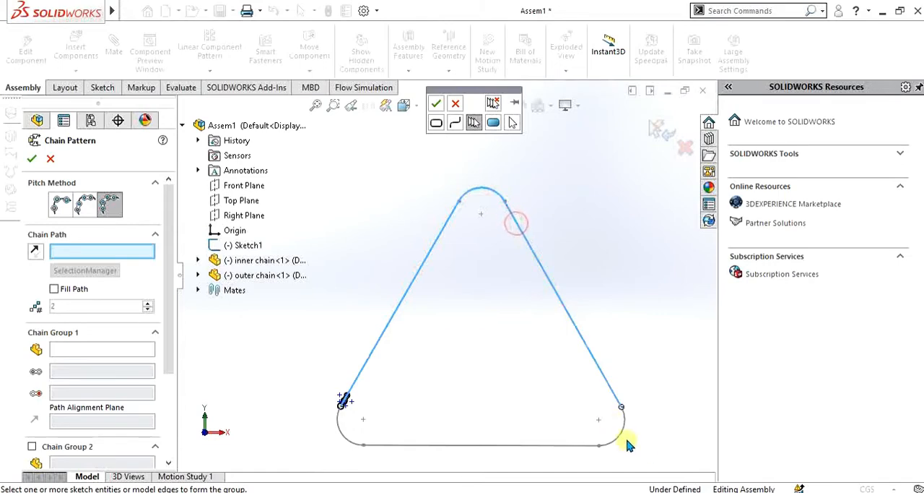
{"action": "left_click", "coordinate": [345, 438]}
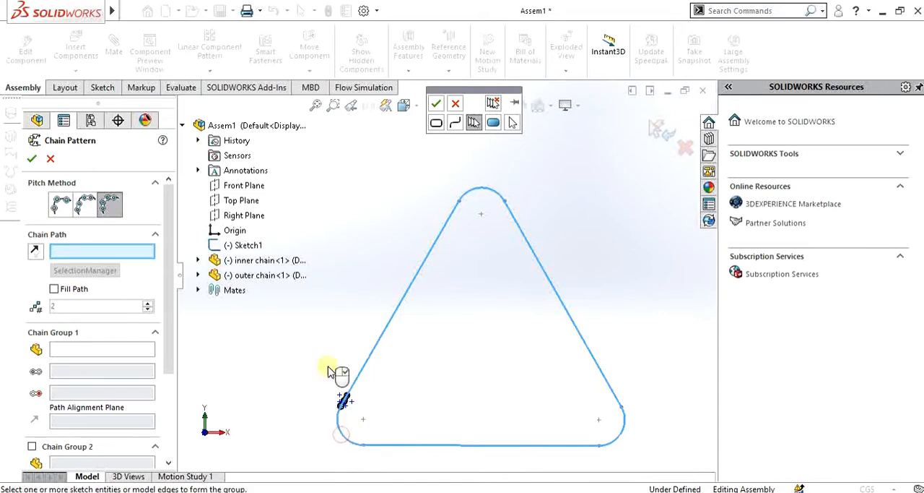
{"action": "left_click", "coordinate": [435, 106]}
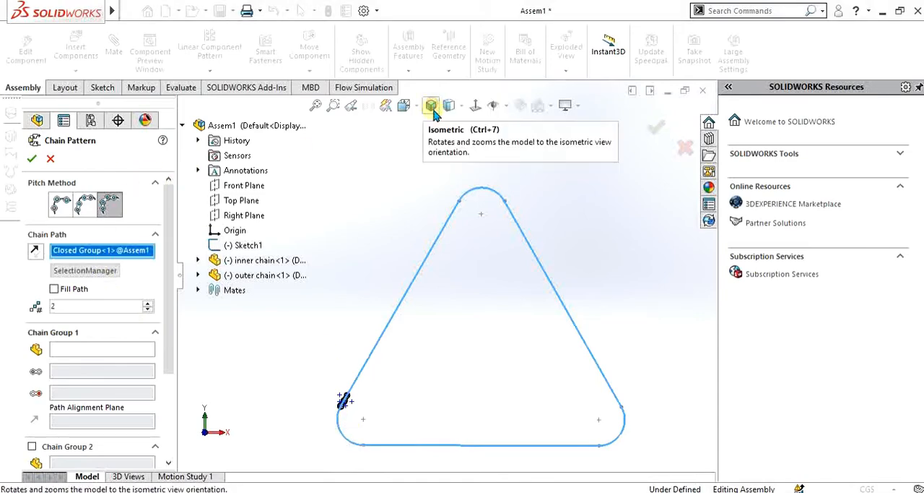
Enable Fill Path and choose the inner chain as the component of Chain Group 1
{"action": "left_click", "coordinate": [110, 345]}
{"action": "scroll", "coordinate": [289, 375], "scroll_direction": "down", "scroll_amount": 2}
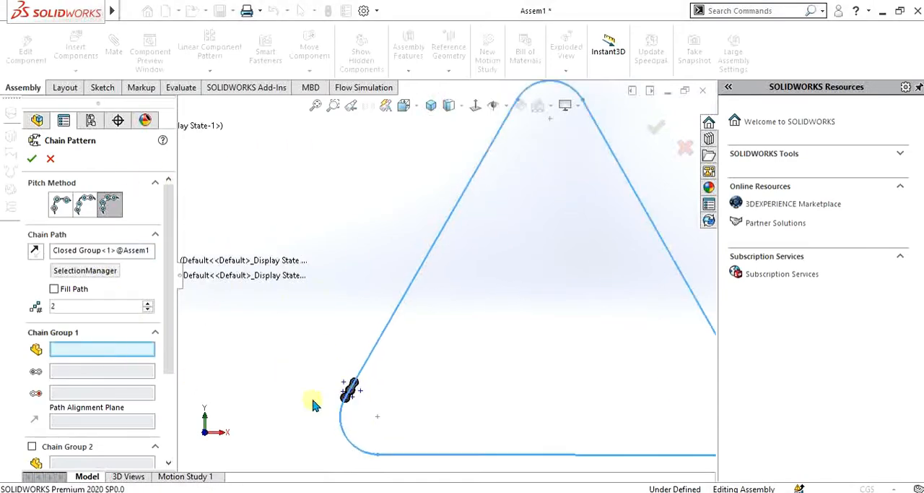
{"action": "left_click", "coordinate": [54, 288]}
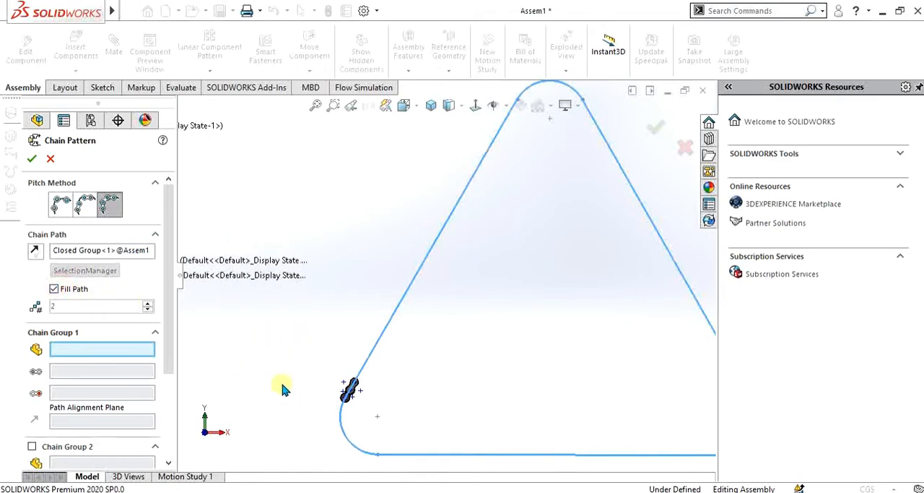
{"action": "left_click", "coordinate": [307, 411]}
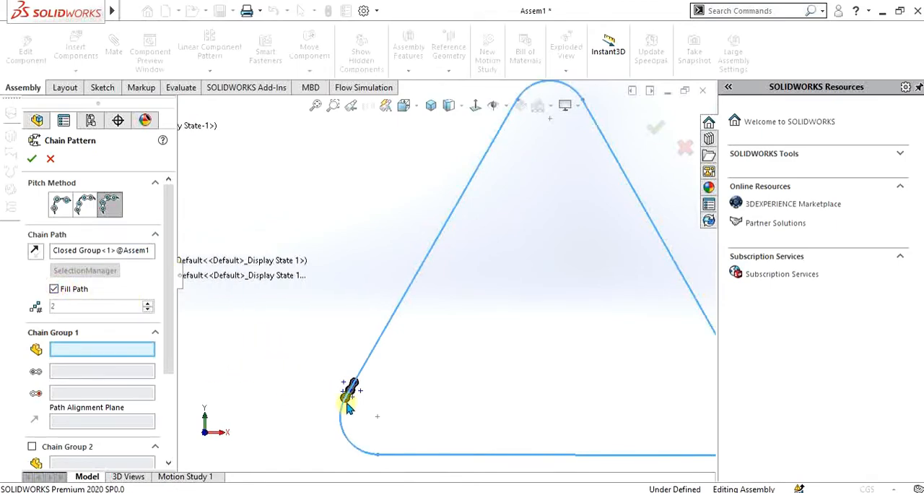
{"action": "left_click", "coordinate": [349, 393]}
Set Chain Group 1's path links to the inner chain's lower and upper roller faces and its Plane1 as the path alignment plane
{"action": "scroll", "coordinate": [347, 401], "scroll_direction": "up", "scroll_amount": 2}
{"action": "scroll", "coordinate": [402, 344], "scroll_direction": "down", "scroll_amount": 5}
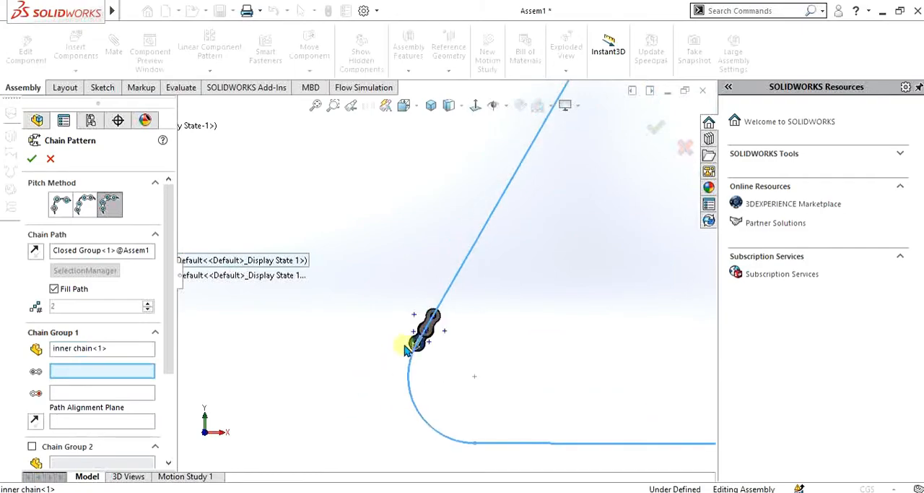
{"action": "middle_click_drag", "start_coordinate": [483, 400], "coordinate": [436, 302]}
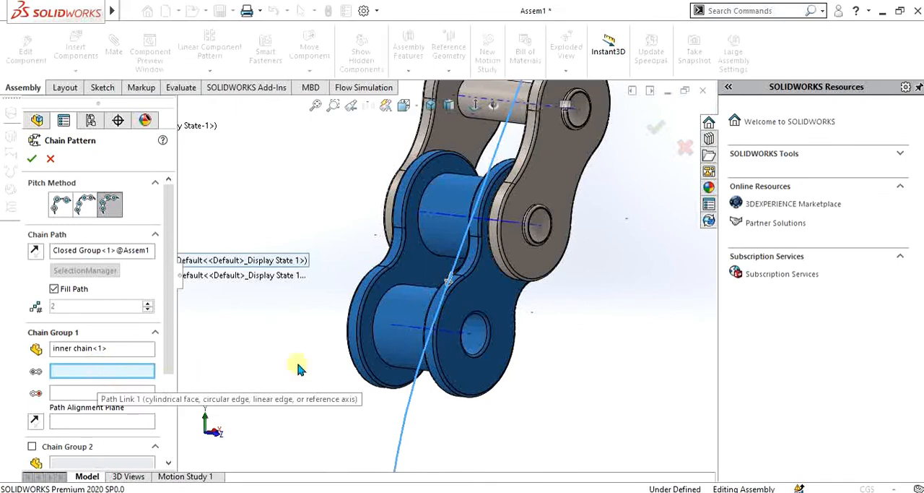
{"action": "left_click", "coordinate": [415, 305]}
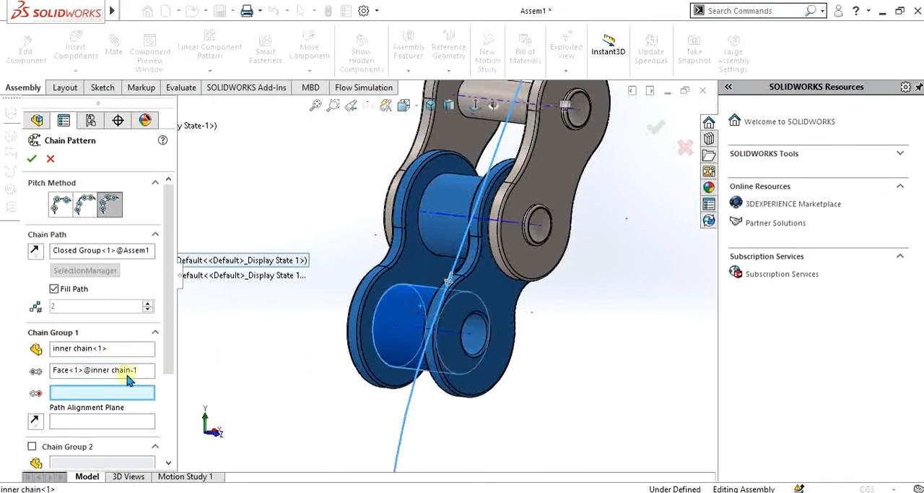
{"action": "left_click", "coordinate": [437, 221]}
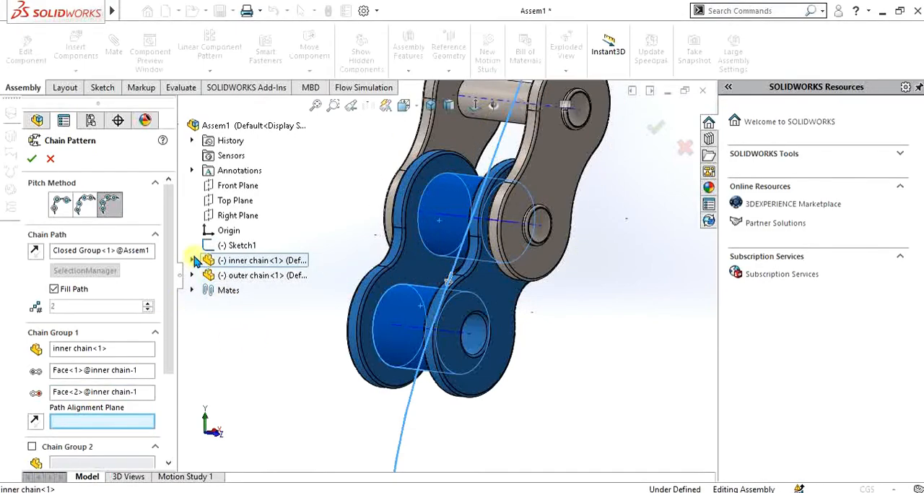
{"action": "left_click", "coordinate": [192, 261]}
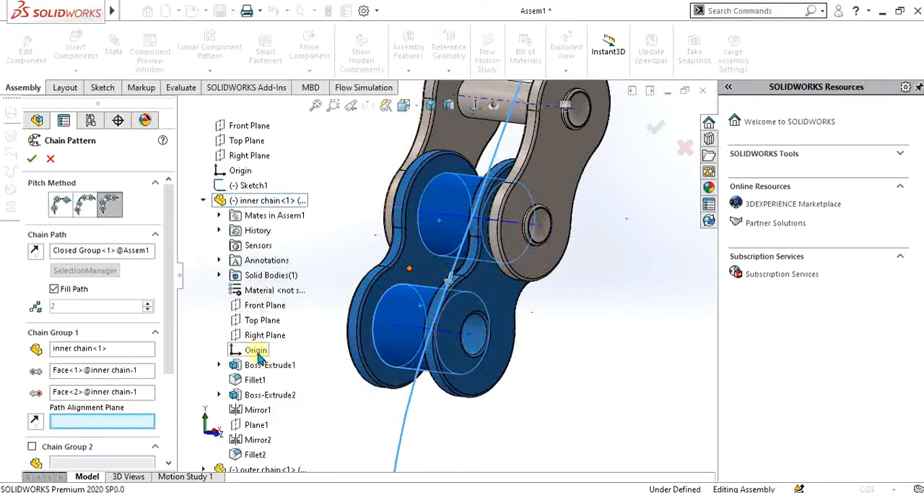
{"action": "left_click", "coordinate": [256, 425]}
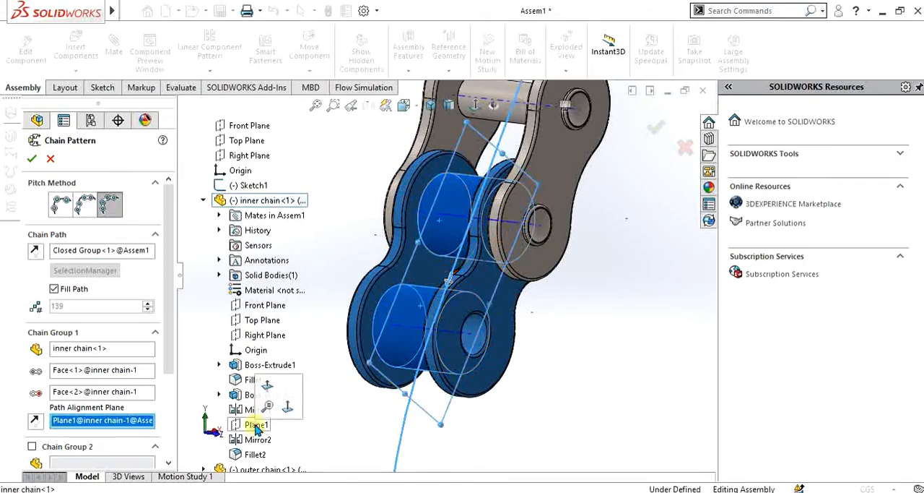
{"action": "left_click", "coordinate": [203, 201]}
Enable Chain Group 2 for the outer chain and set its path links to the circular edges of the shared pin and the free pin
{"action": "scroll", "coordinate": [74, 439], "scroll_direction": "down", "scroll_amount": 3}
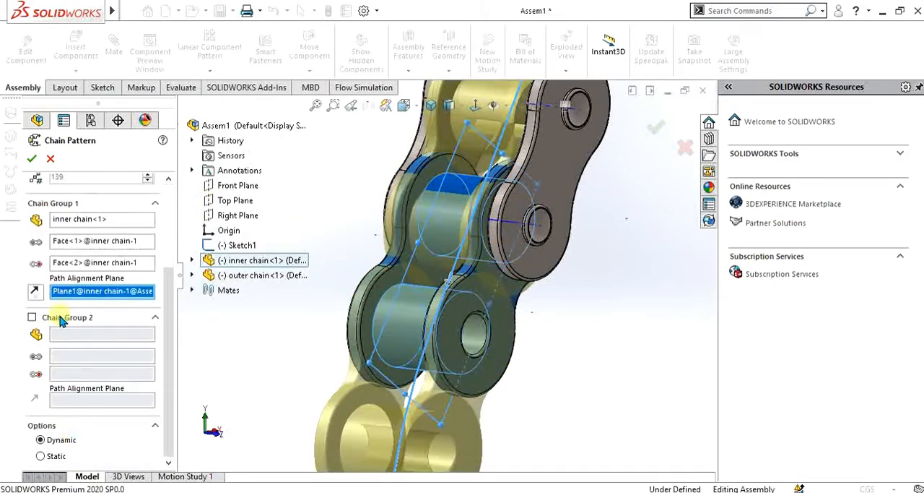
{"action": "left_click", "coordinate": [61, 319]}
{"action": "left_click", "coordinate": [556, 172]}
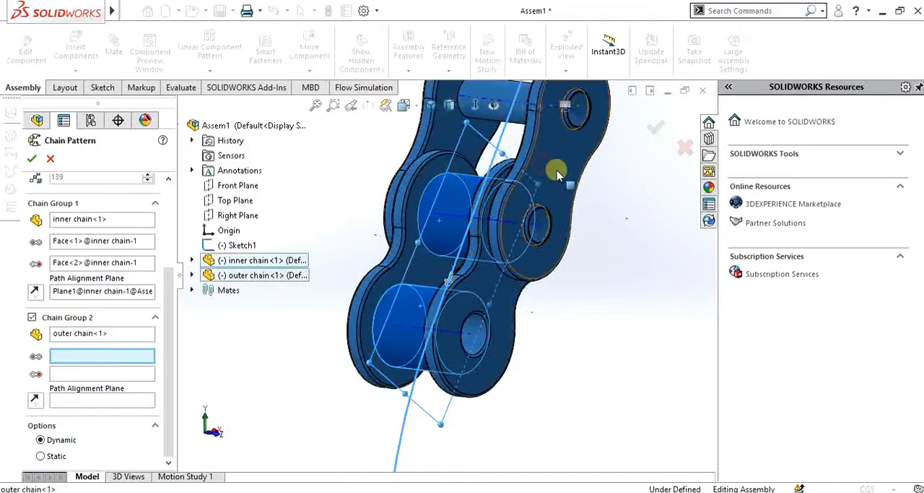
{"action": "scroll", "coordinate": [554, 197], "scroll_direction": "up", "scroll_amount": 3}
{"action": "scroll", "coordinate": [501, 199], "scroll_direction": "down", "scroll_amount": 3}
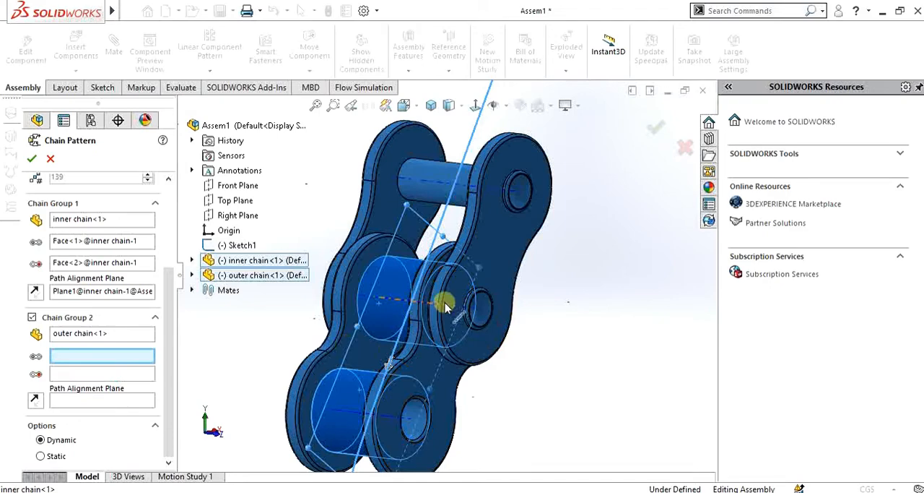
{"action": "left_click", "coordinate": [486, 299]}
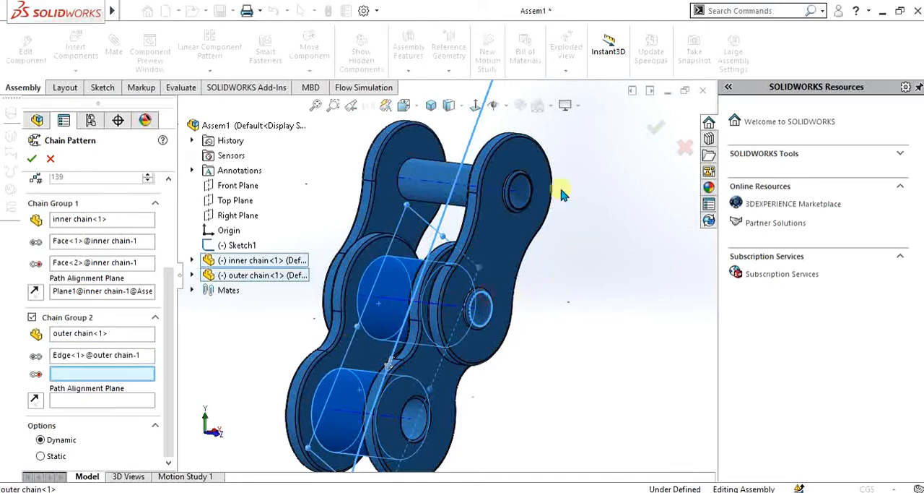
{"action": "left_click", "coordinate": [521, 182]}
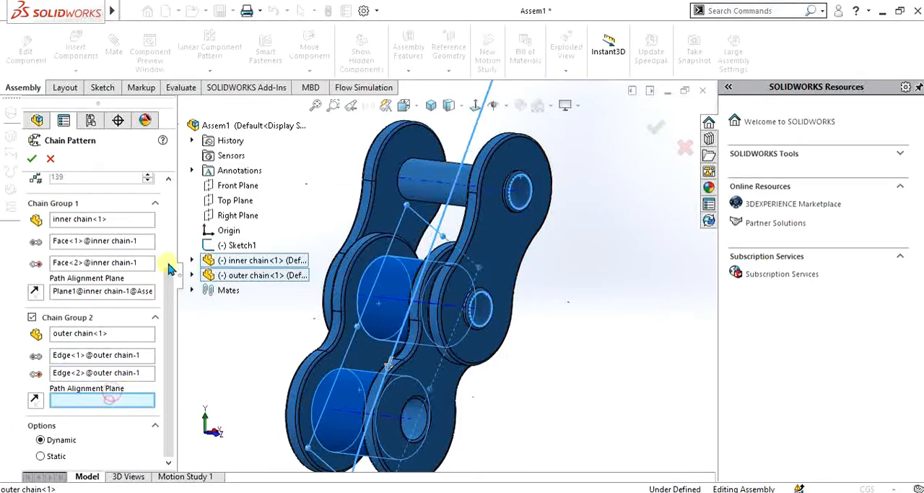
Set the outer chain's Plane1 as Chain Group 2's path alignment plane and create the chain pattern
{"action": "left_click", "coordinate": [192, 274]}
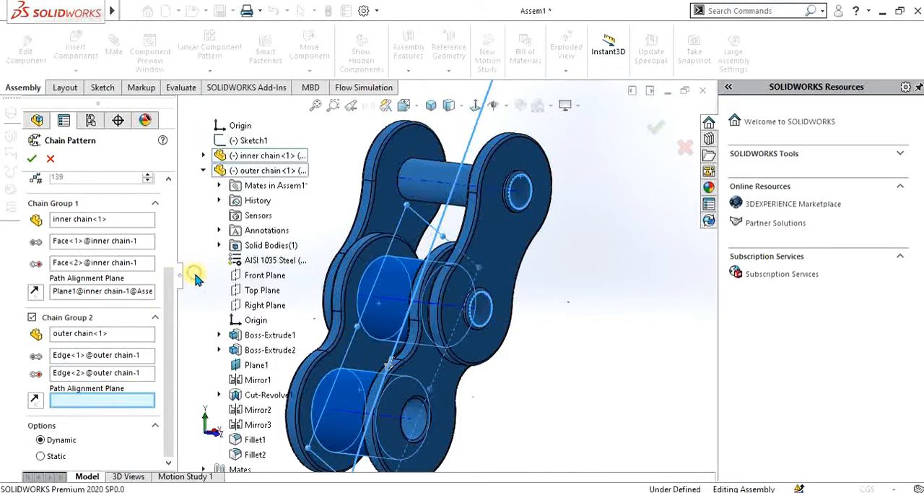
{"action": "left_click", "coordinate": [257, 365]}
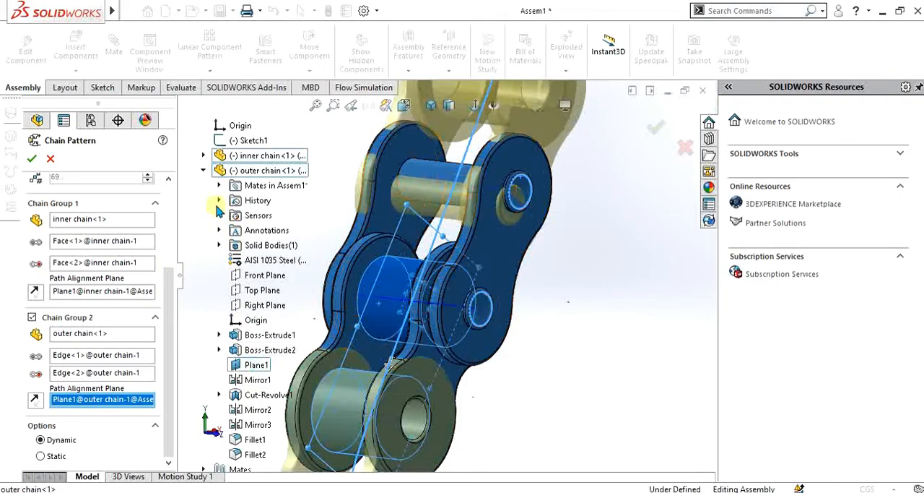
{"action": "left_click", "coordinate": [203, 170]}
{"action": "scroll", "coordinate": [588, 303], "scroll_direction": "up", "scroll_amount": 5}
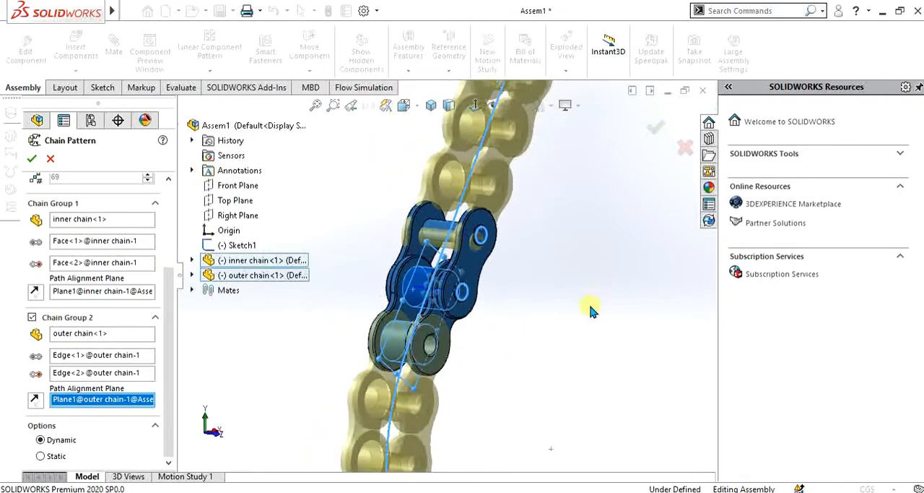
{"action": "scroll", "coordinate": [553, 309], "scroll_direction": "up", "scroll_amount": 5}
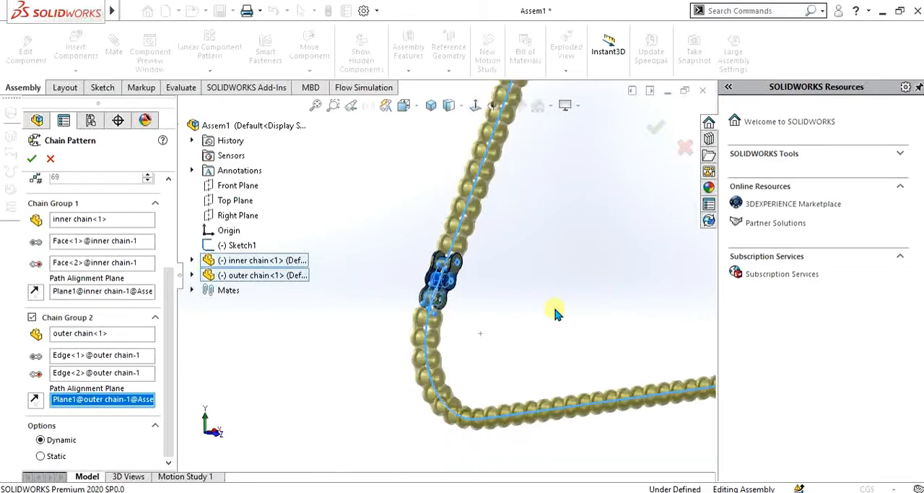
{"action": "scroll", "coordinate": [562, 278], "scroll_direction": "up", "scroll_amount": 5}
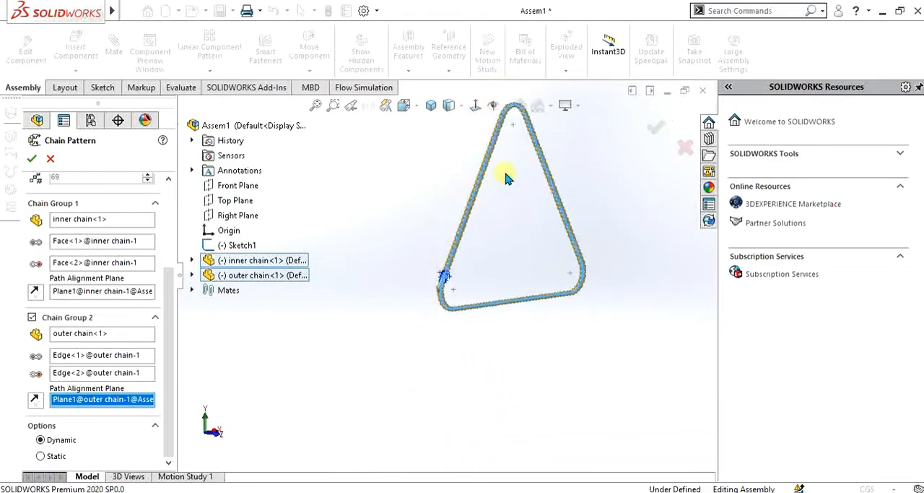
{"action": "scroll", "coordinate": [491, 184], "scroll_direction": "down", "scroll_amount": 2}
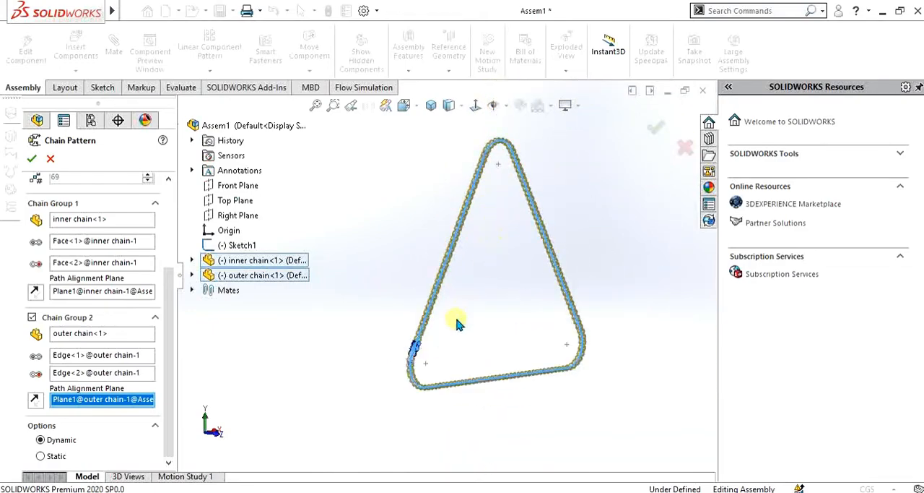
{"action": "left_click", "coordinate": [33, 159]}
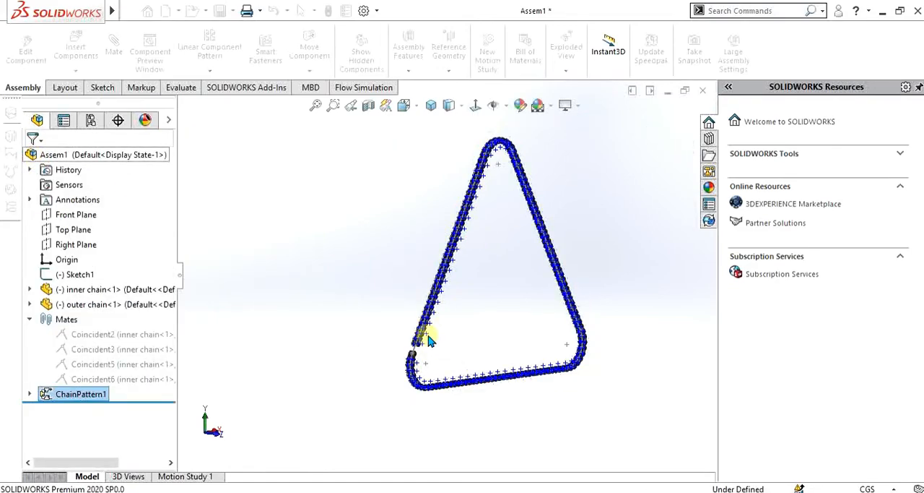
{"action": "scroll", "coordinate": [487, 330], "scroll_direction": "down", "scroll_amount": 3}
{"action": "left_click", "coordinate": [530, 302]}
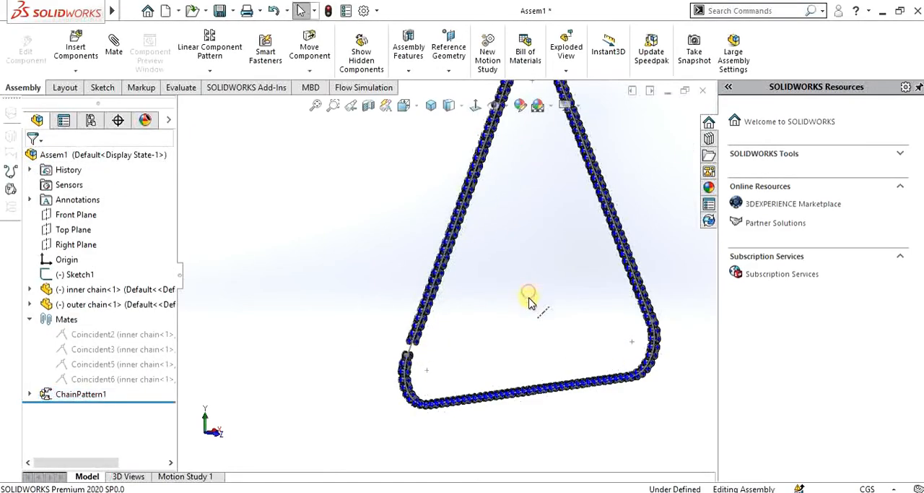
{"action": "scroll", "coordinate": [529, 302], "scroll_direction": "up", "scroll_amount": 2}
{"action": "scroll", "coordinate": [496, 208], "scroll_direction": "down", "scroll_amount": 1}
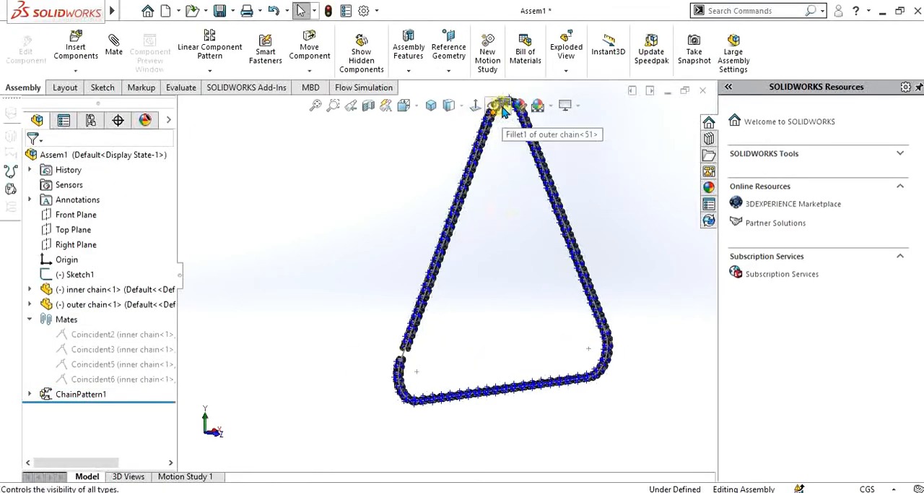
Hide all item types in the view so that only the patterned chain links are displayed
{"action": "left_click", "coordinate": [497, 106]}
{"action": "scroll", "coordinate": [496, 254], "scroll_direction": "down", "scroll_amount": 2}
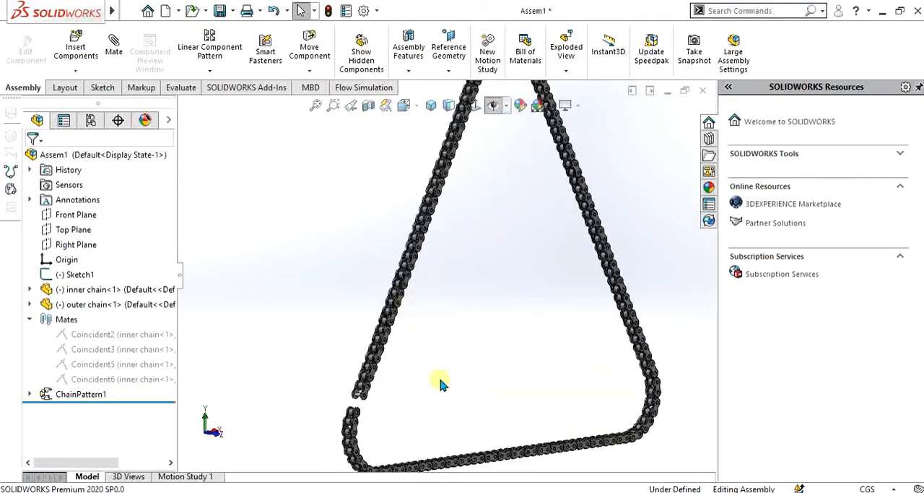
{"action": "middle_click_drag", "start_coordinate": [441, 384], "coordinate": [308, 354]}
{"action": "scroll", "coordinate": [567, 392], "scroll_direction": "up", "scroll_amount": 2}
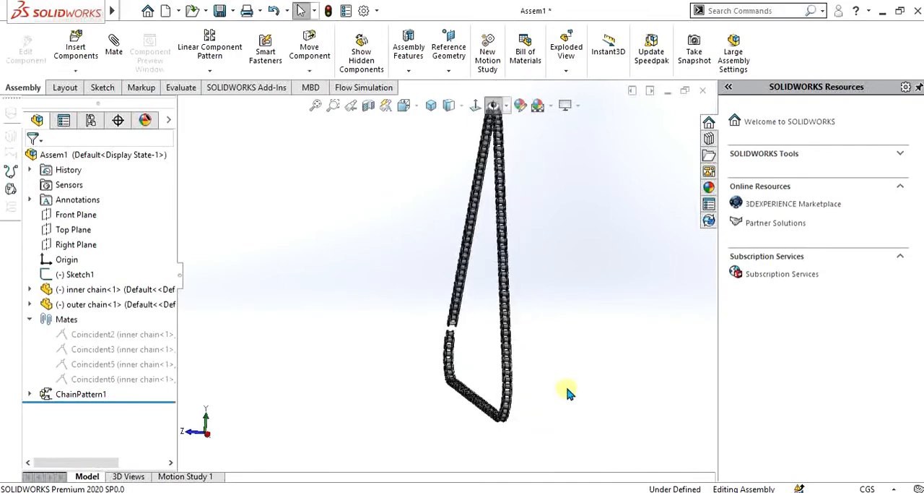
Examine the patterned chain from several sides and up close at the gap between its first and last links
{"action": "scroll", "coordinate": [517, 405], "scroll_direction": "down", "scroll_amount": 2}
{"action": "scroll", "coordinate": [476, 339], "scroll_direction": "down", "scroll_amount": 2}
{"action": "scroll", "coordinate": [506, 399], "scroll_direction": "down", "scroll_amount": 2}
{"action": "middle_click_drag", "start_coordinate": [498, 422], "coordinate": [581, 439]}
{"action": "scroll", "coordinate": [549, 438], "scroll_direction": "up", "scroll_amount": 2}
{"action": "scroll", "coordinate": [433, 339], "scroll_direction": "up", "scroll_amount": 3}
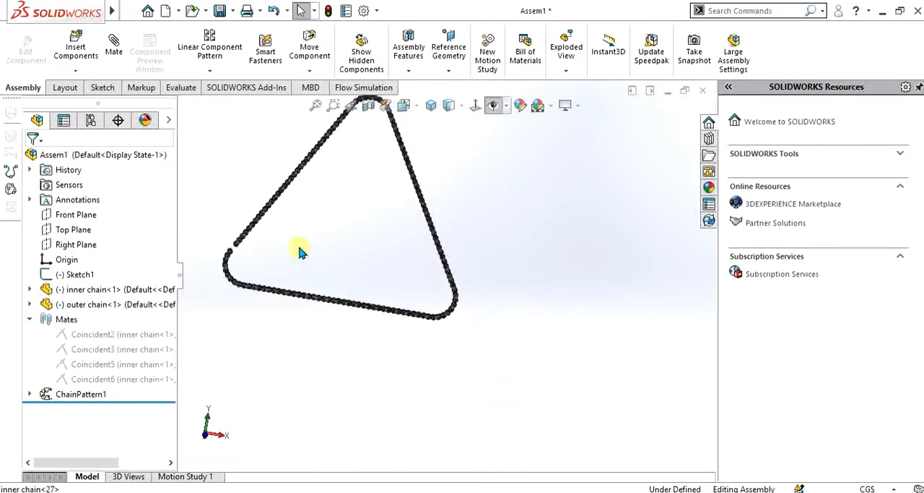
{"action": "scroll", "coordinate": [278, 238], "scroll_direction": "down", "scroll_amount": 3}
{"action": "scroll", "coordinate": [310, 274], "scroll_direction": "down", "scroll_amount": 2}
{"action": "scroll", "coordinate": [339, 292], "scroll_direction": "down", "scroll_amount": 2}
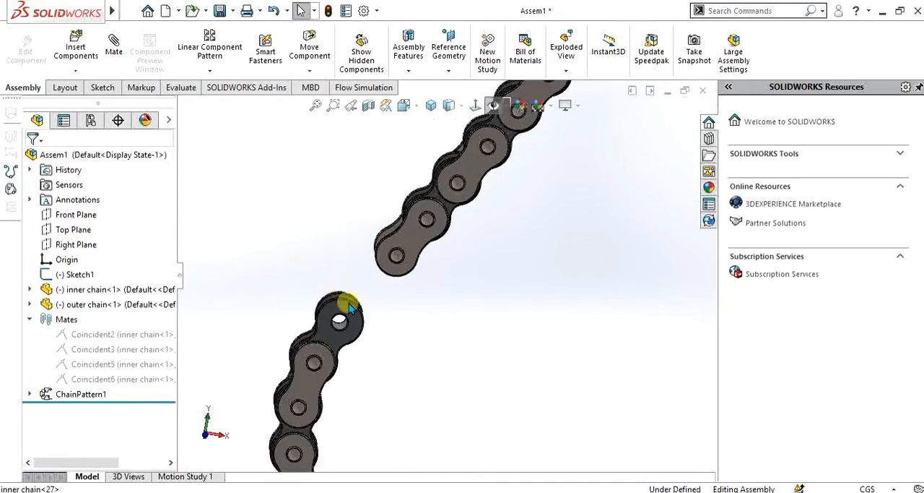
{"action": "scroll", "coordinate": [365, 318], "scroll_direction": "down", "scroll_amount": 2}
{"action": "left_click", "coordinate": [373, 346]}
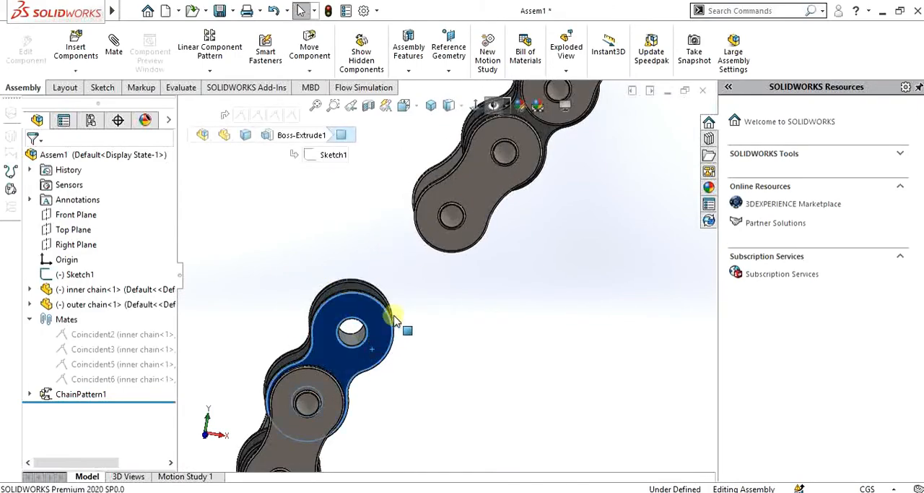
{"action": "scroll", "coordinate": [563, 189], "scroll_direction": "up", "scroll_amount": 8}
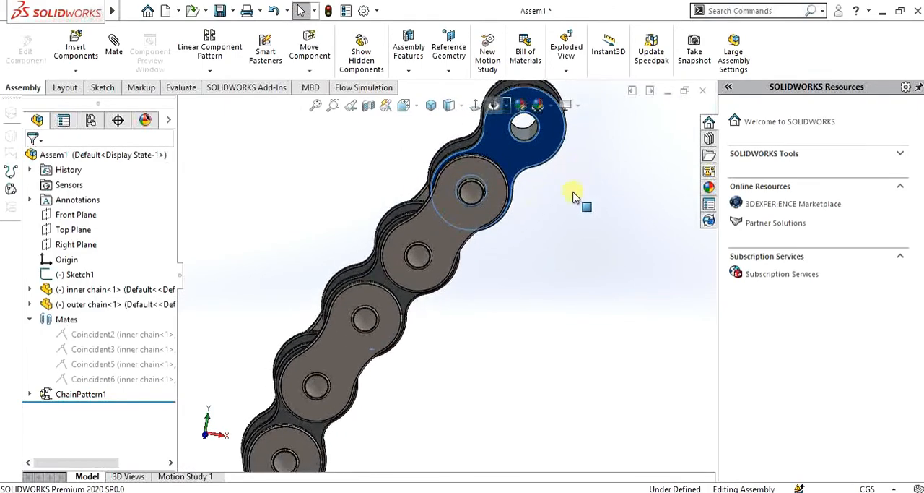
{"action": "scroll", "coordinate": [540, 202], "scroll_direction": "up", "scroll_amount": 6}
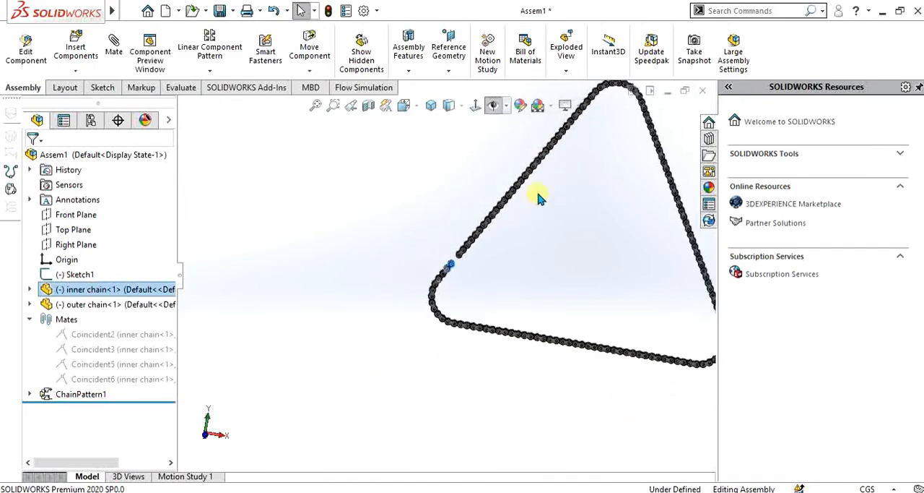
{"action": "middle_click_drag", "start_coordinate": [549, 316], "coordinate": [547, 354]}
{"action": "scroll", "coordinate": [547, 354], "scroll_direction": "down", "scroll_amount": 5}
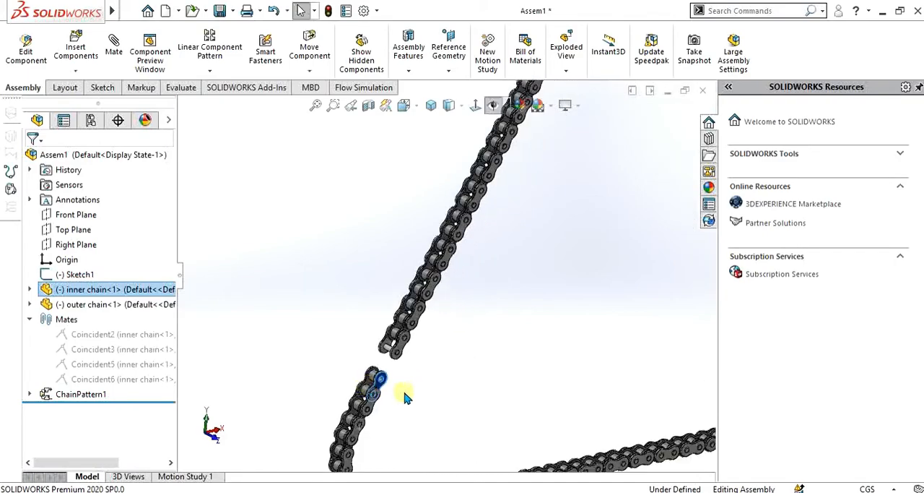
Slide the patterned chain back and forth along the triangular path by moving the links beside the gap
{"action": "left_click", "coordinate": [377, 379]}
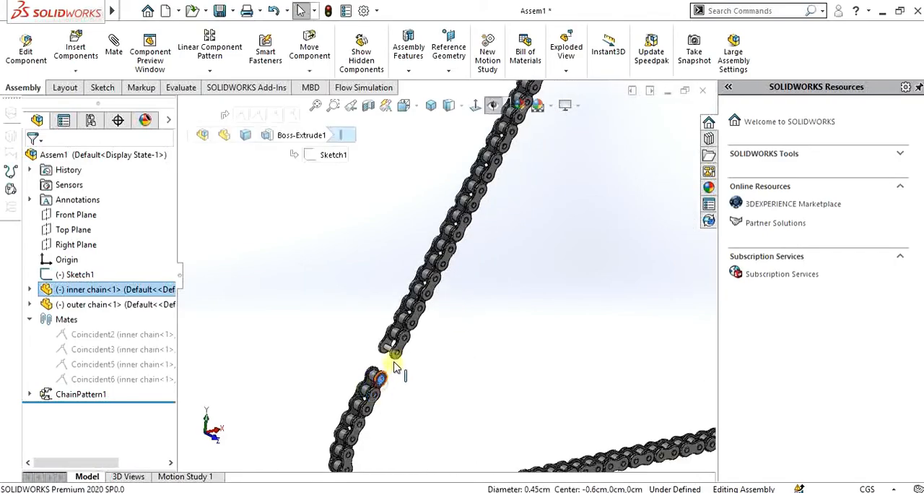
{"action": "left_click_drag", "start_coordinate": [406, 336], "coordinate": [571, 122]}
{"action": "scroll", "coordinate": [545, 273], "scroll_direction": "up", "scroll_amount": 4}
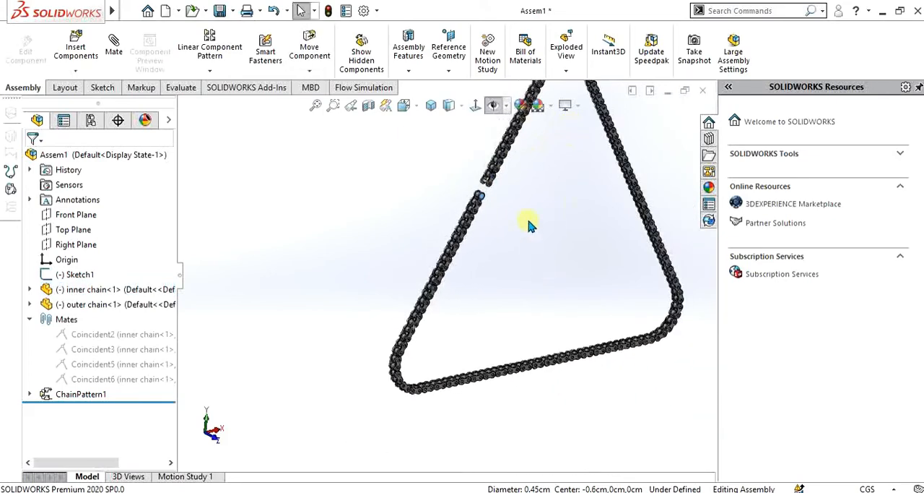
{"action": "left_click_drag", "start_coordinate": [490, 196], "coordinate": [518, 139]}
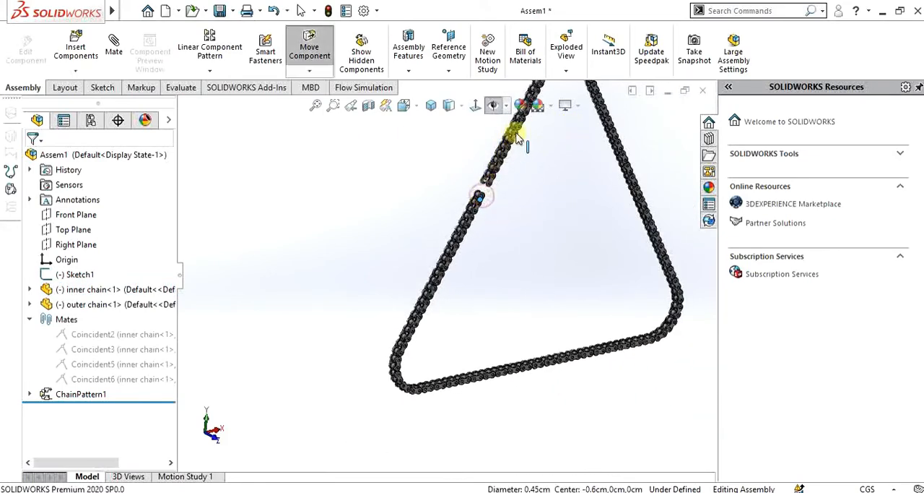
{"action": "mouse_move", "coordinate": [474, 222]}
{"action": "left_mouse_down"}
{"action": "mouse_move", "coordinate": [500, 197]}
{"action": "mouse_move", "coordinate": [470, 215]}
{"action": "left_mouse_up"}
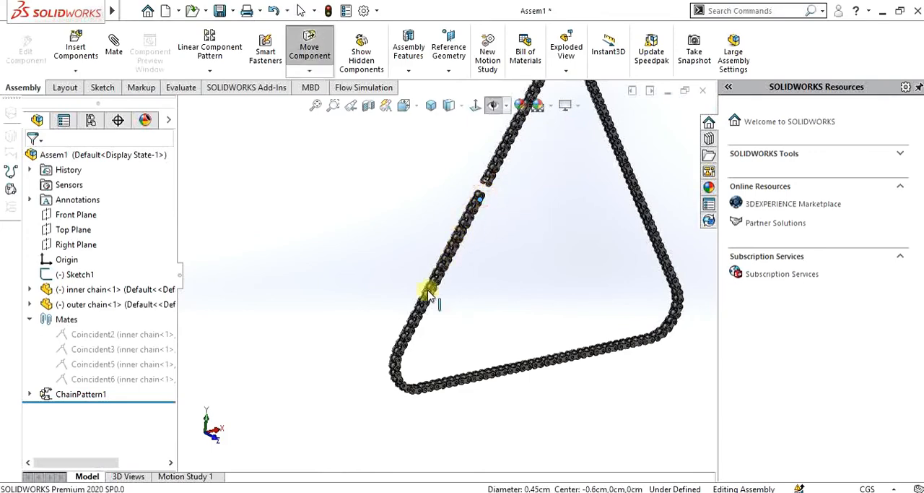
{"action": "left_click_drag", "start_coordinate": [452, 307], "coordinate": [453, 305]}
{"action": "left_click", "coordinate": [528, 228]}
{"action": "scroll", "coordinate": [508, 206], "scroll_direction": "up", "scroll_amount": 2}
{"action": "scroll", "coordinate": [499, 193], "scroll_direction": "down", "scroll_amount": 4}
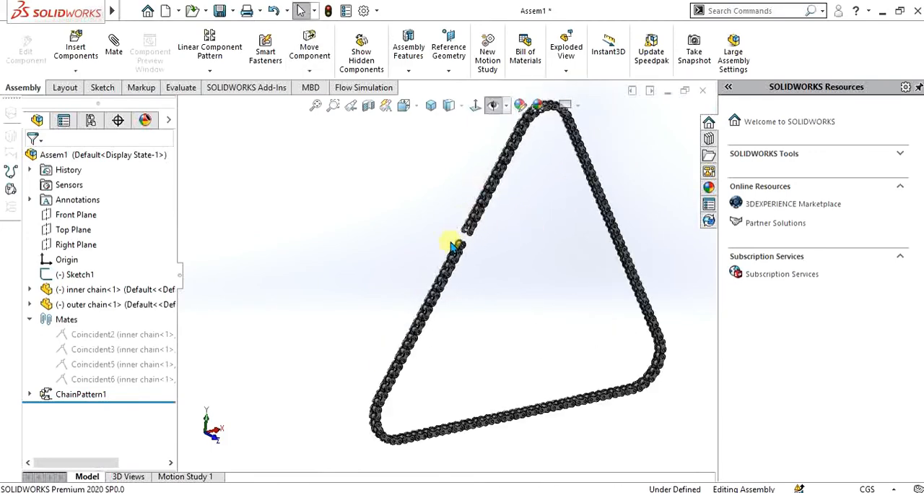
{"action": "left_click_drag", "start_coordinate": [477, 242], "coordinate": [551, 191]}
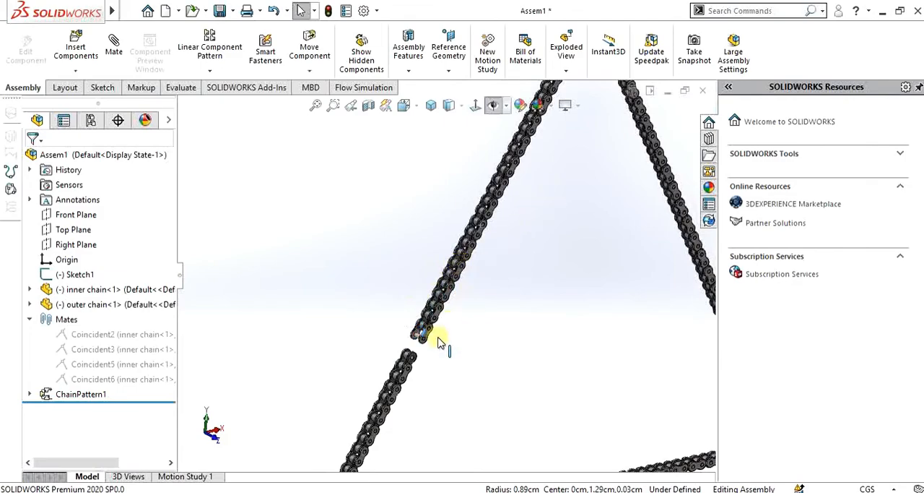
Inspect how the links follow the path around the upper rounded corner, the straight sides and the lower corner
{"action": "scroll", "coordinate": [318, 313], "scroll_direction": "up", "scroll_amount": 5}
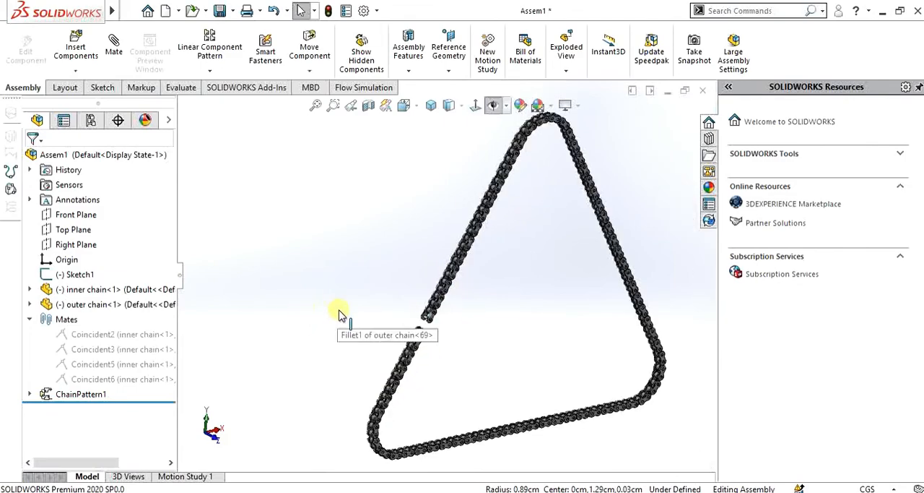
{"action": "scroll", "coordinate": [368, 332], "scroll_direction": "up", "scroll_amount": 2}
{"action": "scroll", "coordinate": [496, 155], "scroll_direction": "down", "scroll_amount": 8}
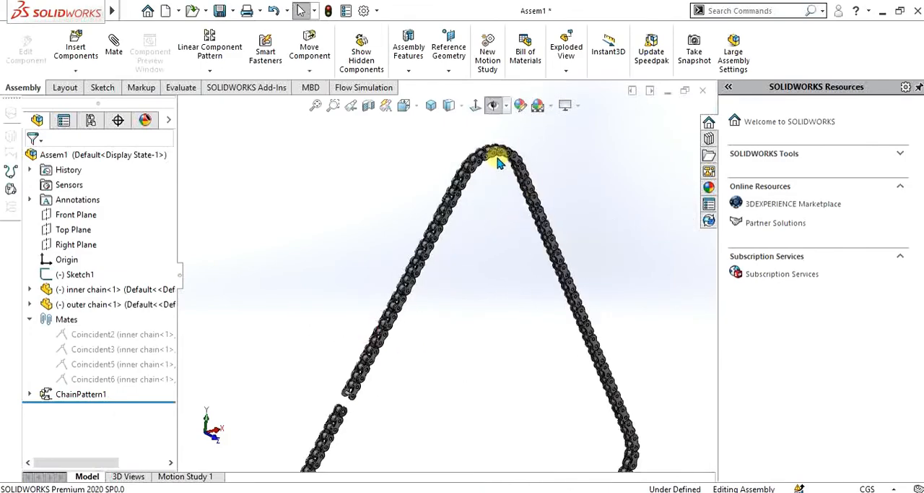
{"action": "scroll", "coordinate": [520, 256], "scroll_direction": "up", "scroll_amount": 3}
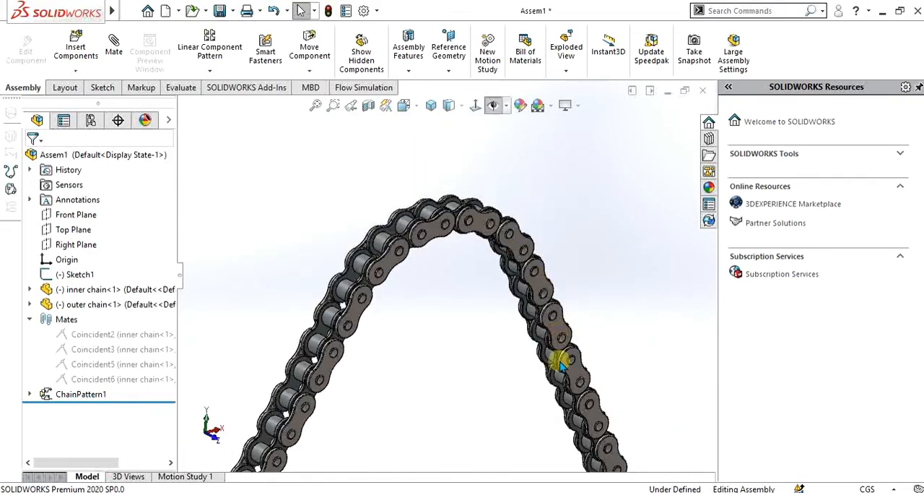
{"action": "scroll", "coordinate": [578, 362], "scroll_direction": "down", "scroll_amount": 4}
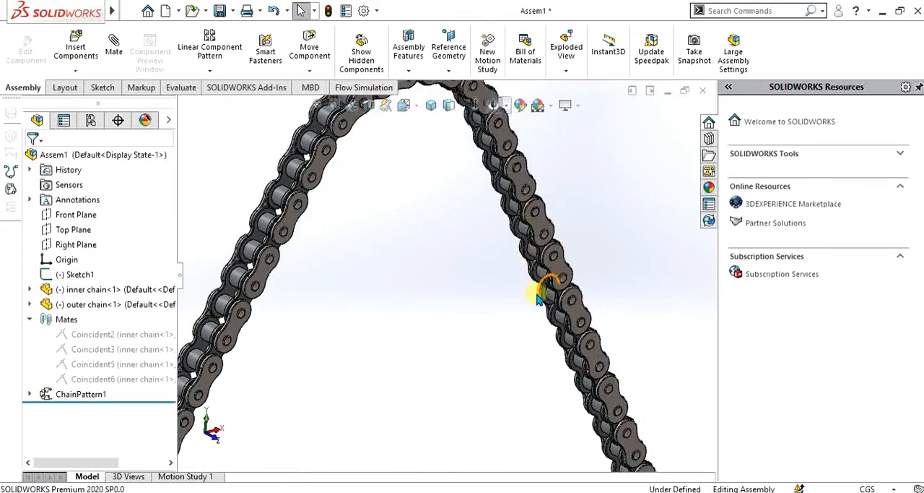
{"action": "middle_click_drag", "start_coordinate": [545, 292], "coordinate": [362, 228]}
{"action": "scroll", "coordinate": [468, 268], "scroll_direction": "up", "scroll_amount": 10}
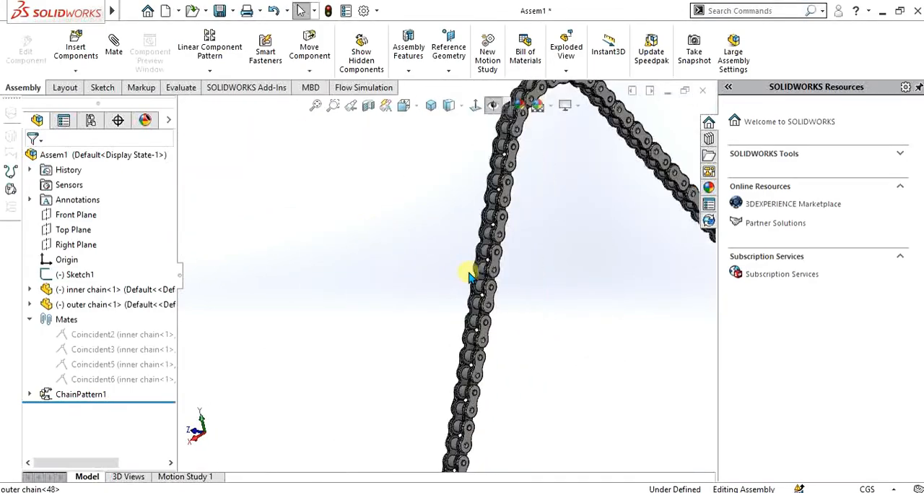
{"action": "scroll", "coordinate": [443, 372], "scroll_direction": "down", "scroll_amount": 10}
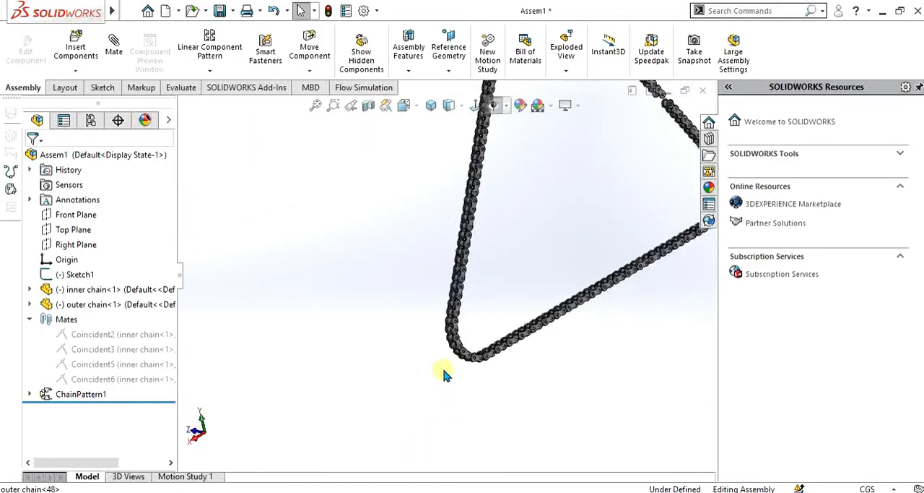
{"action": "scroll", "coordinate": [470, 350], "scroll_direction": "up", "scroll_amount": 10}
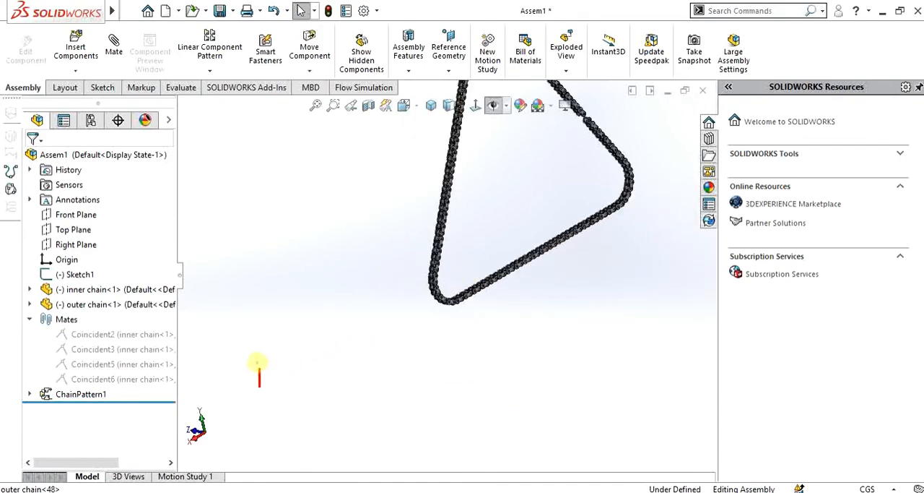
{"action": "type", "text": "Thank you"}
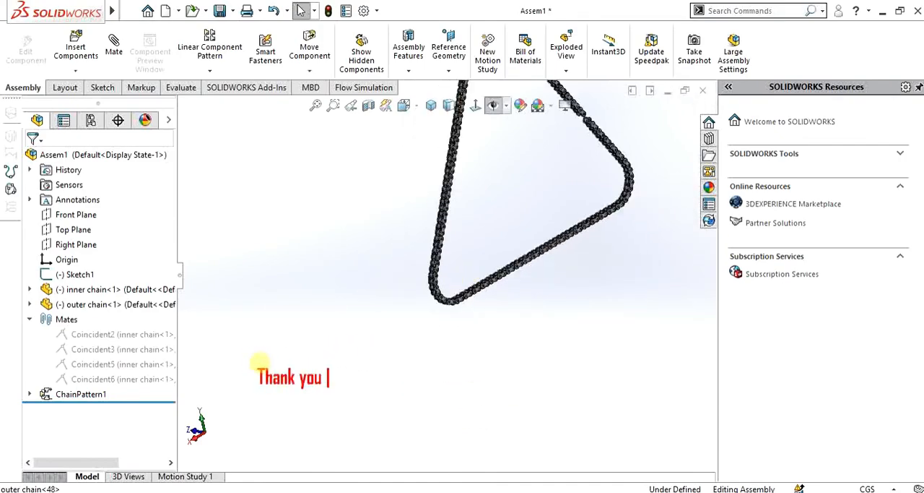